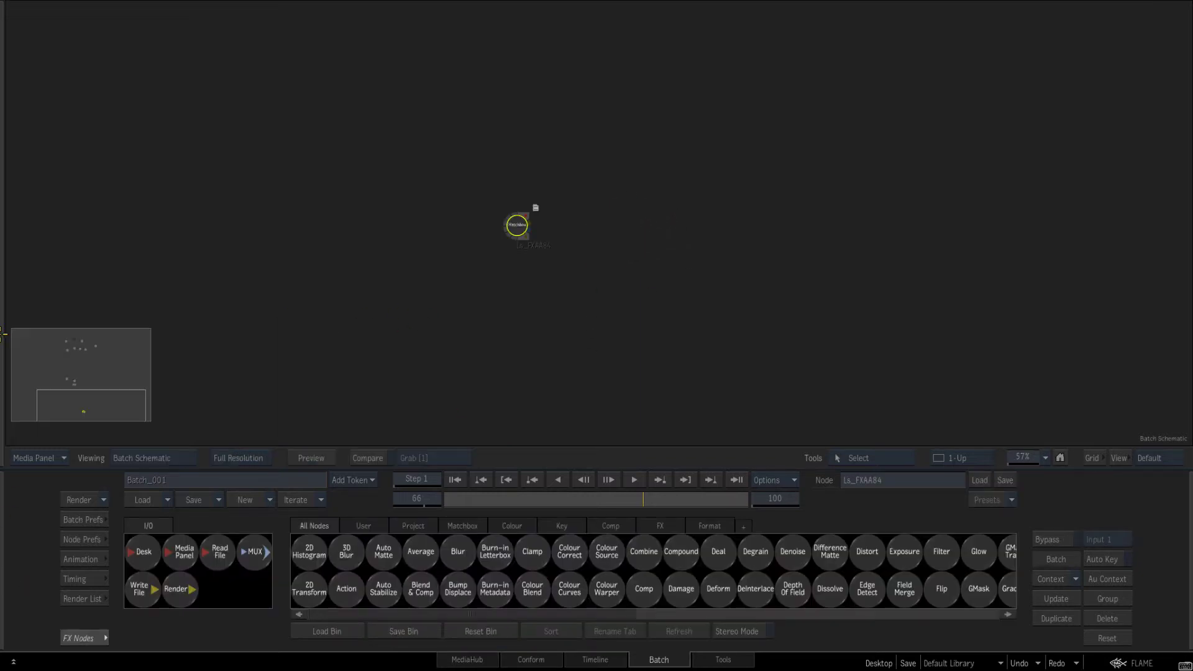
# - Add an Action node to the batch schematic beside the Ls_FXAA node and view its output
pyautogui.moveTo(431, 309); pyautogui.dragTo(521, 306)
pyautogui.keyDown('ctrl'); pyautogui.moveTo(522, 307); pyautogui.dragTo(586, 224); pyautogui.keyUp('ctrl')
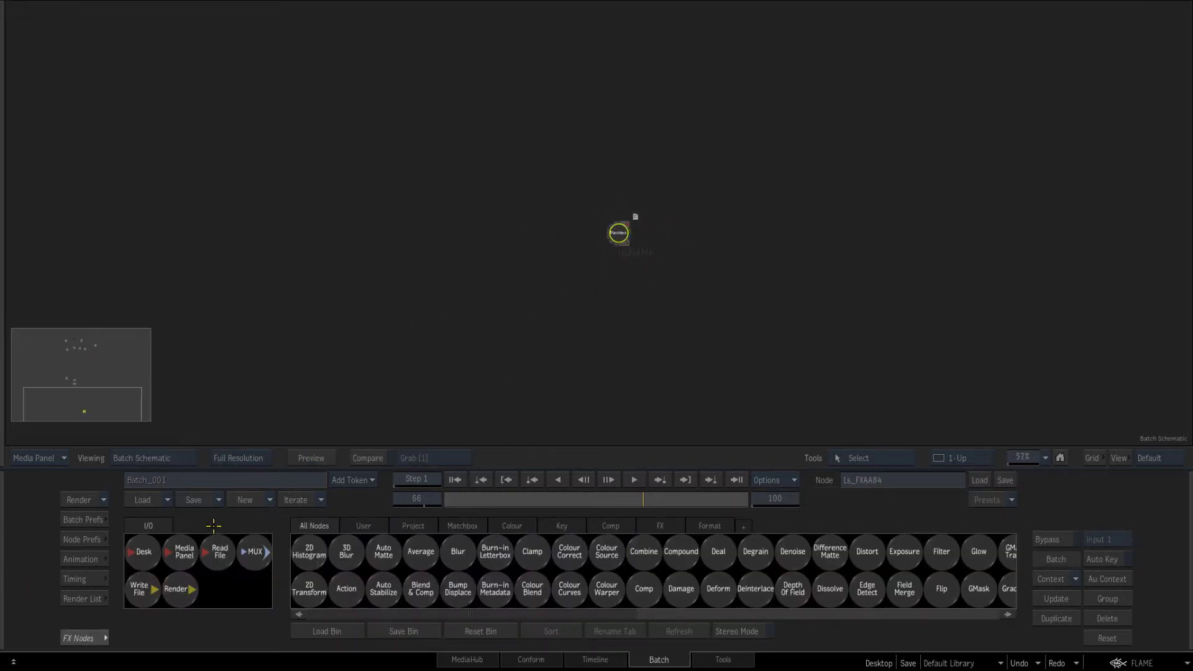
pyautogui.moveTo(340, 594); pyautogui.dragTo(417, 210)
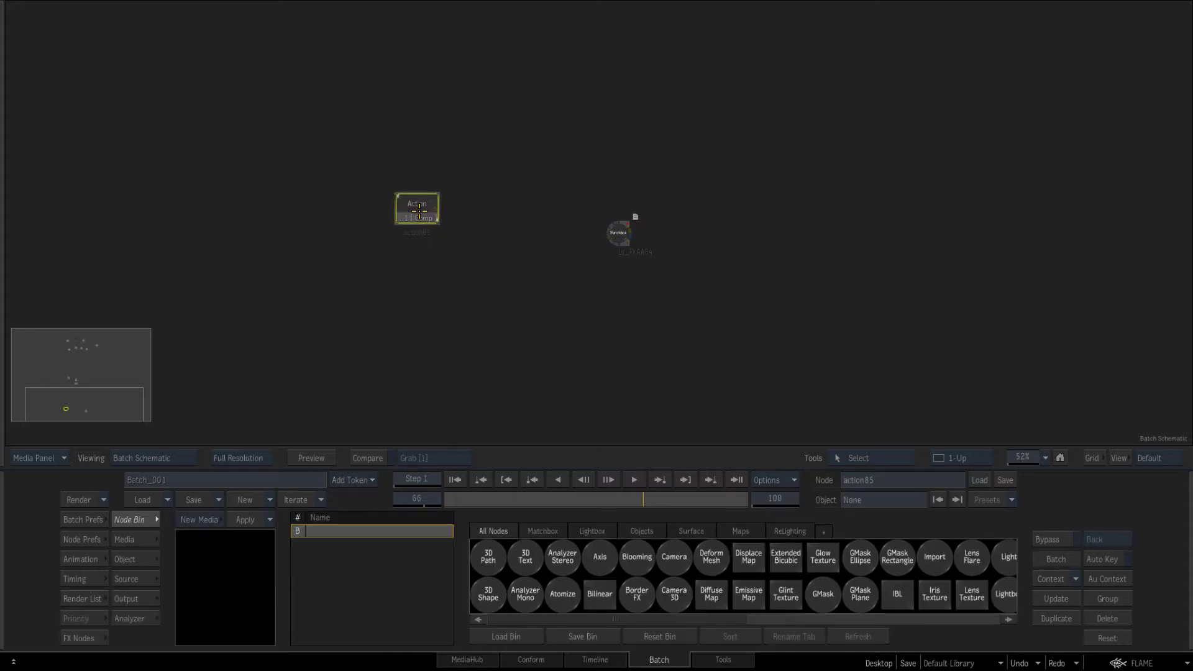
pyautogui.press('F4')
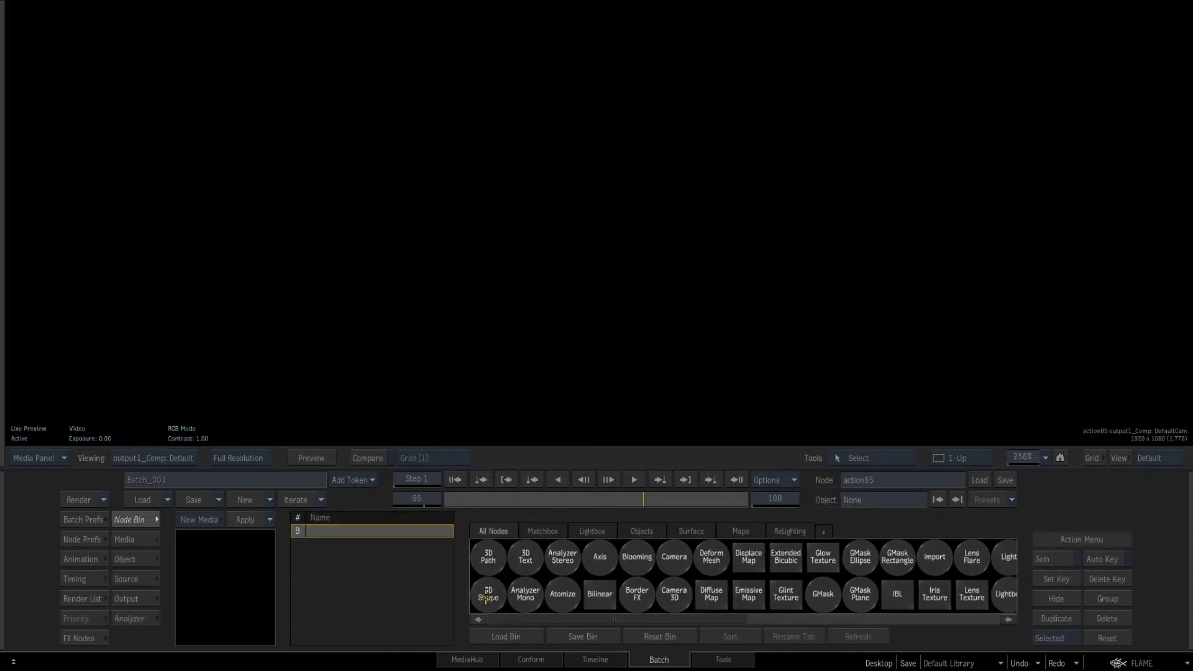
# - Add a 3D Text object to the Action scene and enlarge its size to 341
pyautogui.click(525, 556)
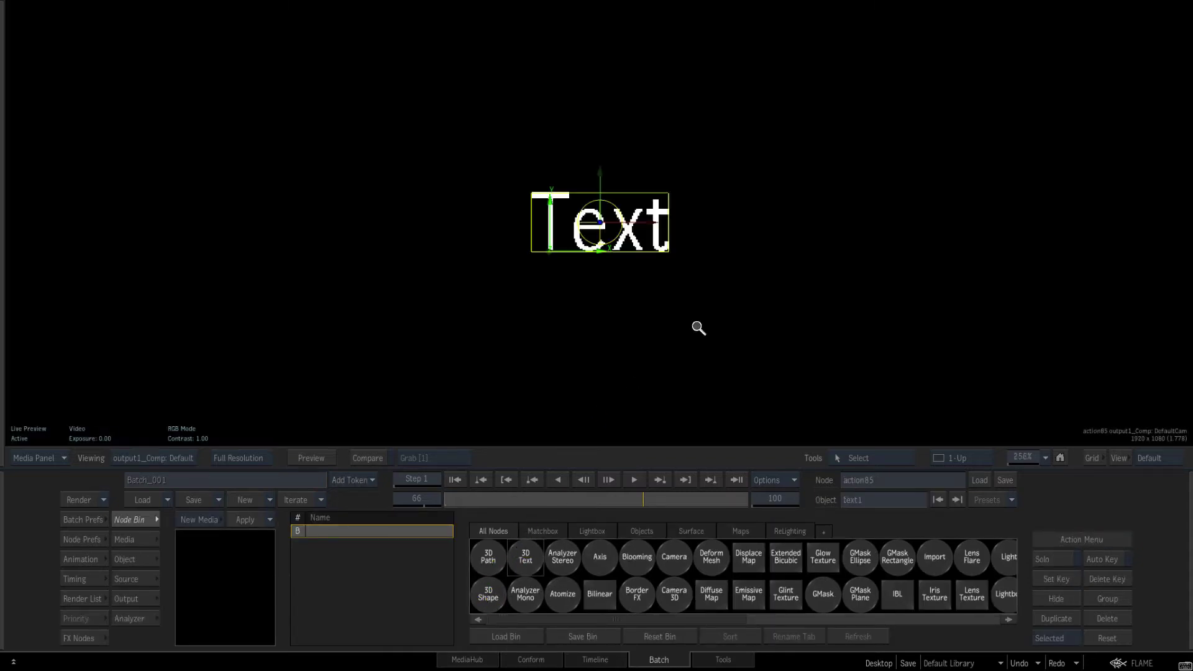
pyautogui.click(127, 558)
pyautogui.moveTo(816, 575); pyautogui.dragTo(972, 541)
pyautogui.moveTo(995, 360); pyautogui.dragTo(969, 347)
# - Toggle the viewport's image filtering on and off to compare the text, finishing with filtering disabled
pyautogui.click(1117, 459)
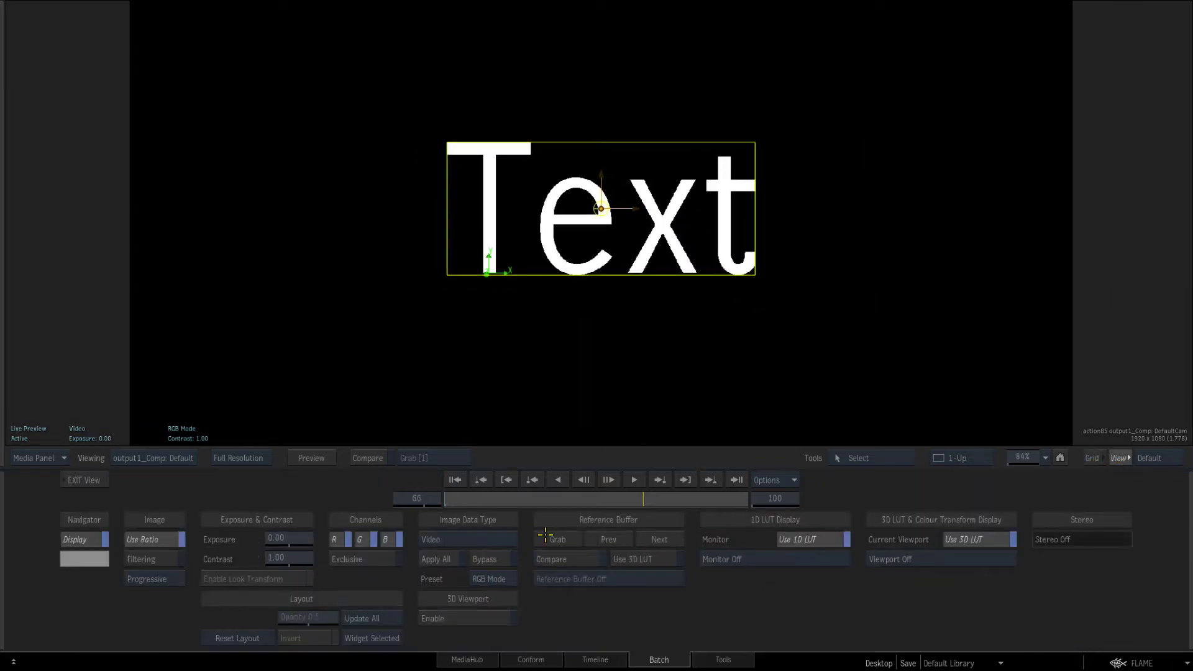
pyautogui.click(155, 557)
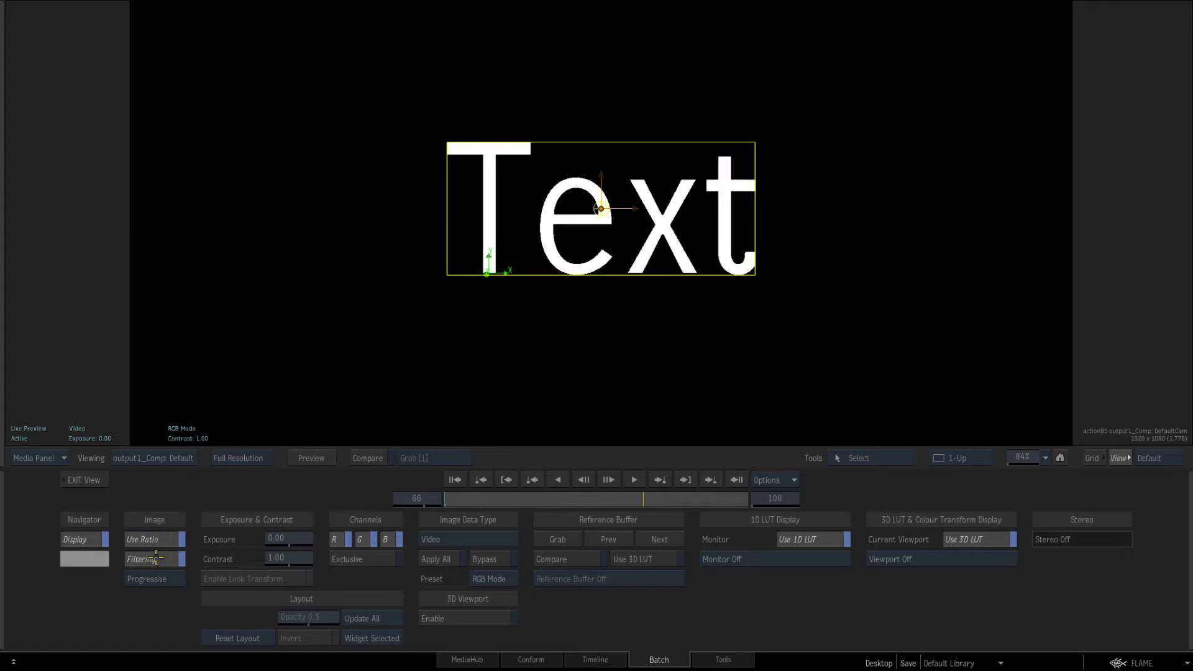
pyautogui.click(153, 558)
pyautogui.click(150, 559)
pyautogui.click(149, 560)
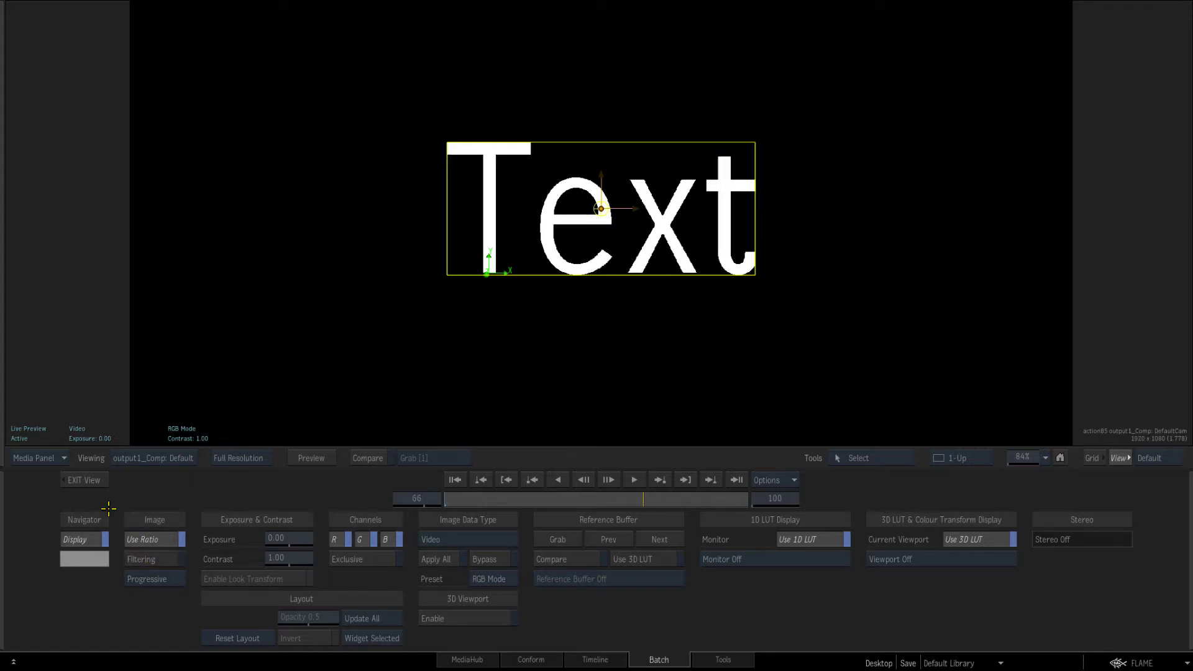
pyautogui.click(84, 480)
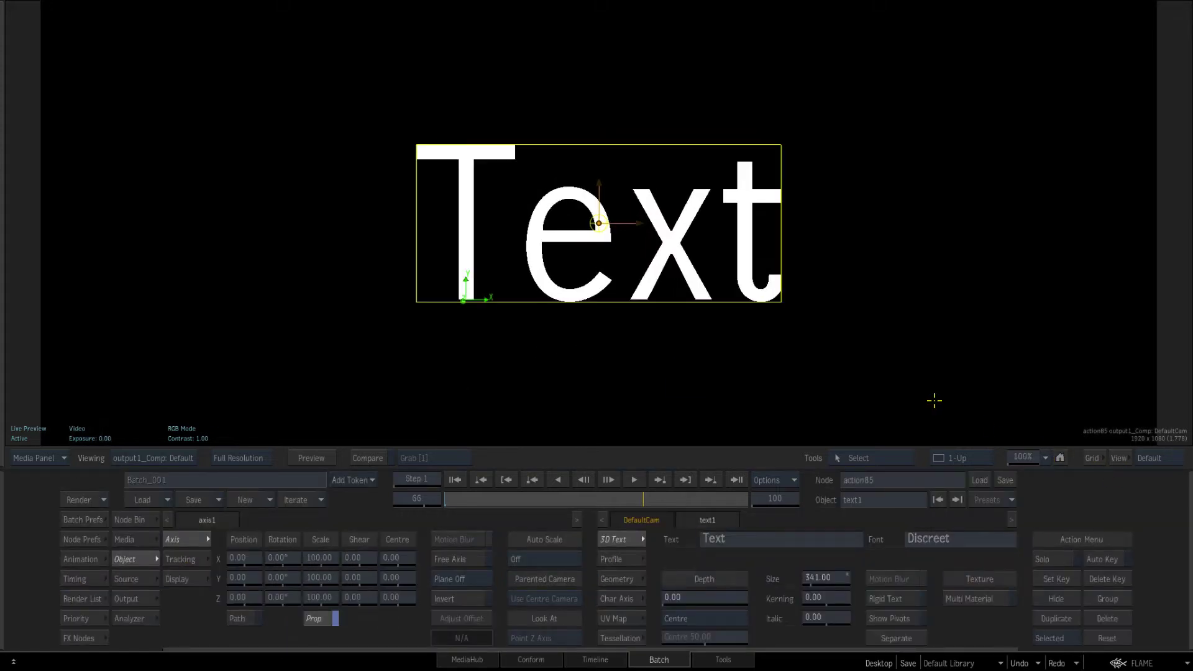
pyautogui.click(84, 540)
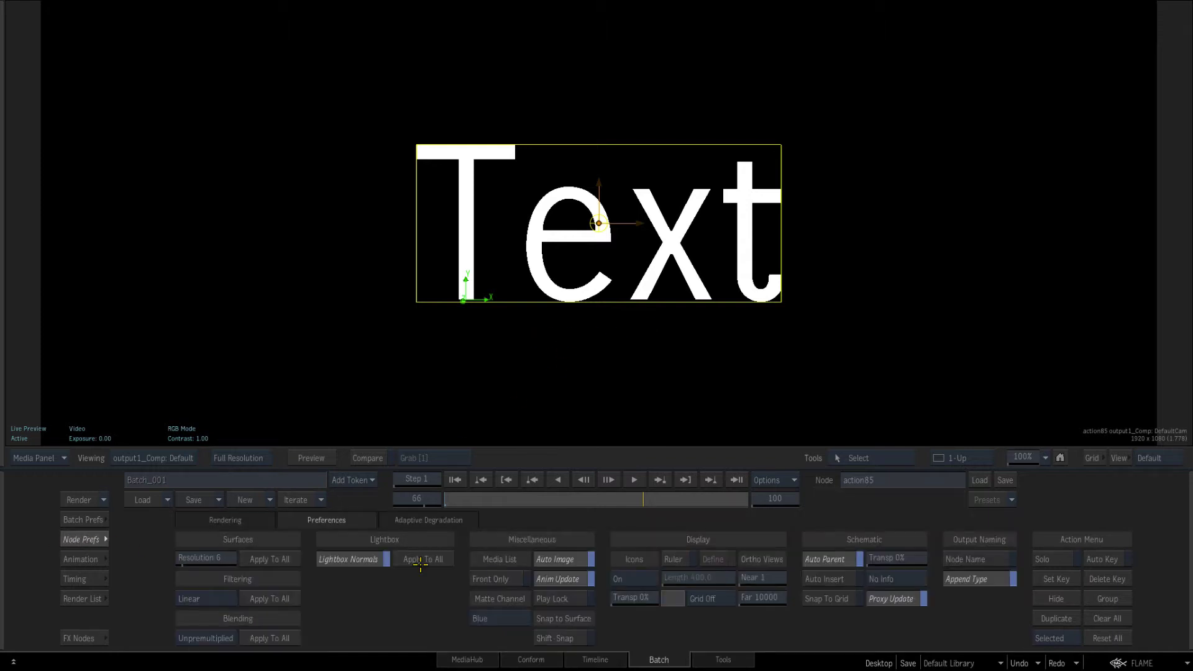
pyautogui.click(192, 520)
pyautogui.click(86, 539)
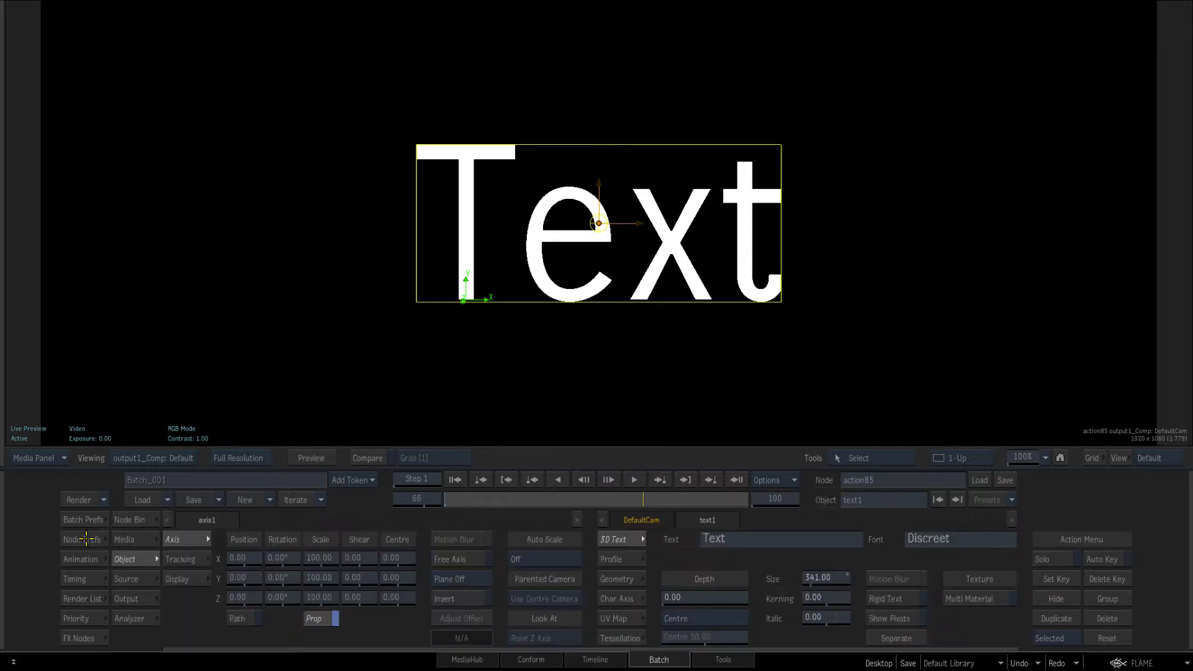
pyautogui.click(80, 559)
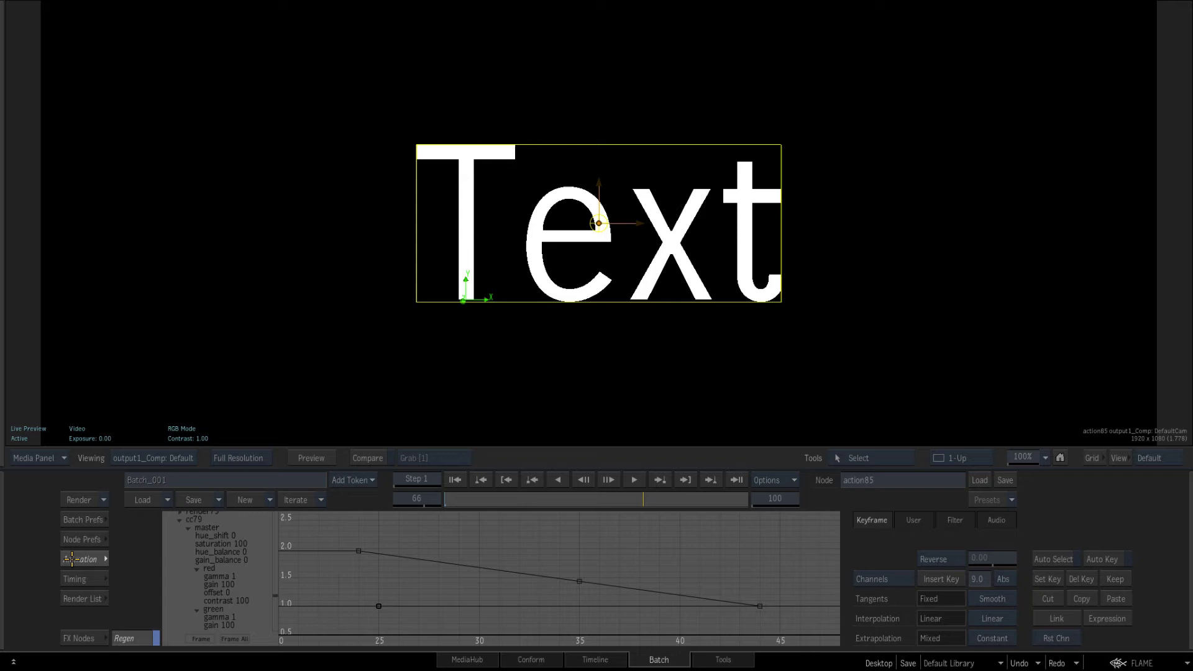
pyautogui.click(80, 559)
# - Set the Action node's rendering anti-aliasing to AA 16 Samples and view the text at 100%
pyautogui.click(81, 539)
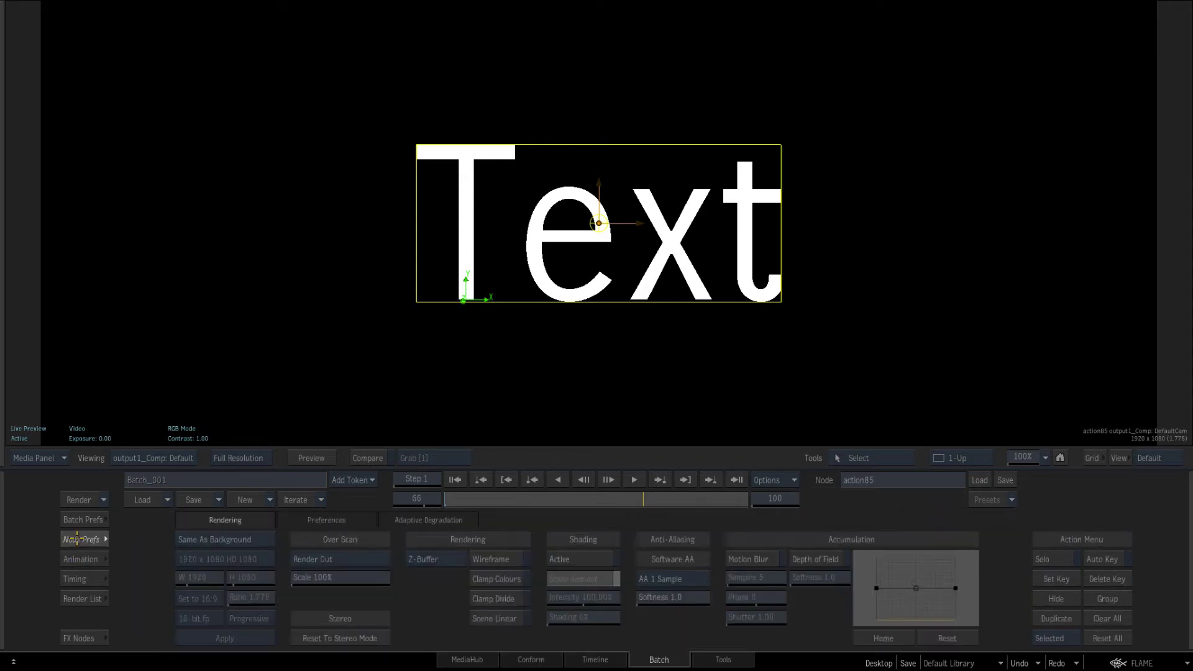
pyautogui.click(680, 578)
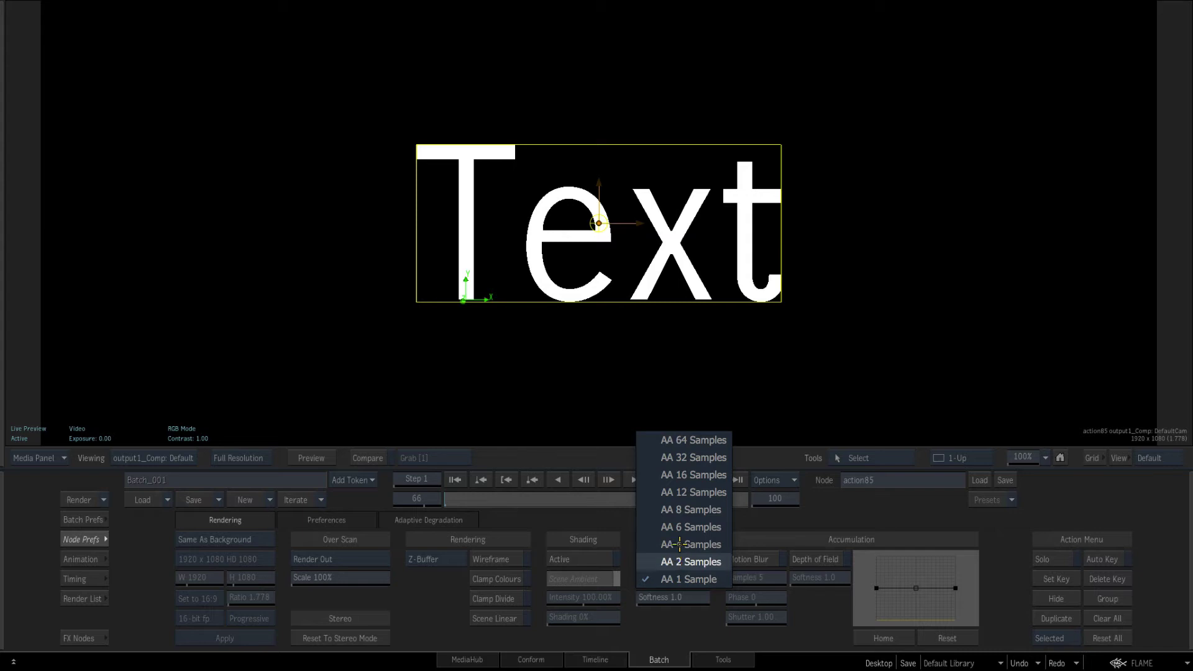
pyautogui.click(680, 474)
pyautogui.click(1056, 458)
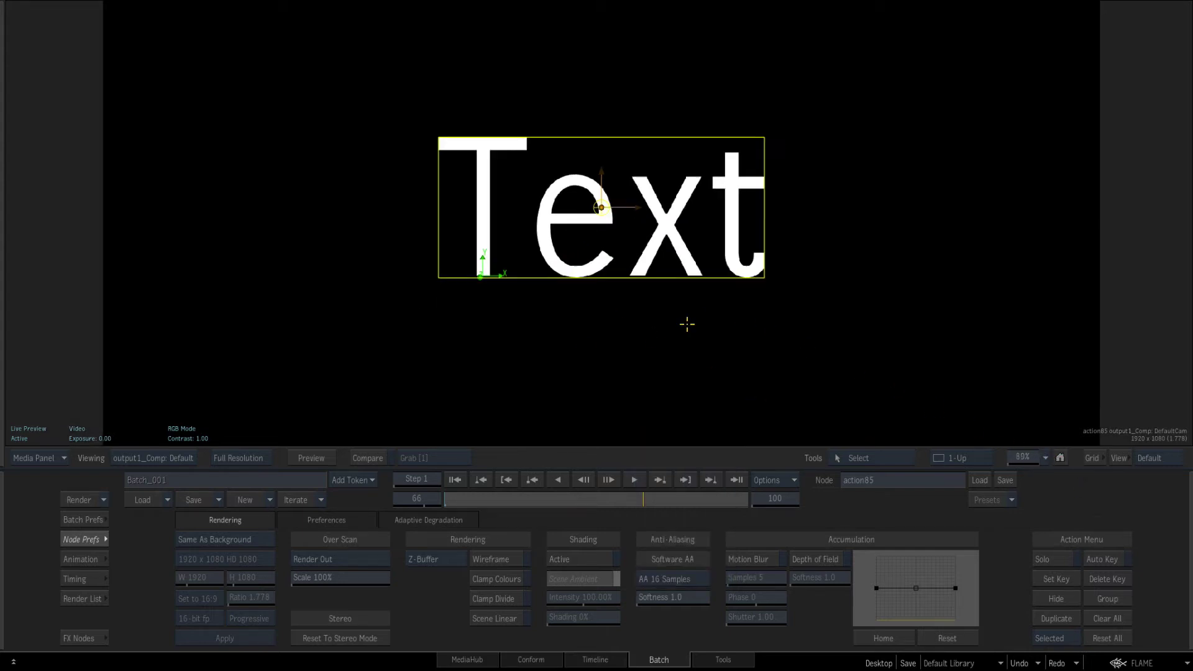
pyautogui.click(1058, 457)
# - Compare the Action's anti-aliasing at 1 and 16 samples, finishing on AA 1 Sample
pyautogui.click(674, 578)
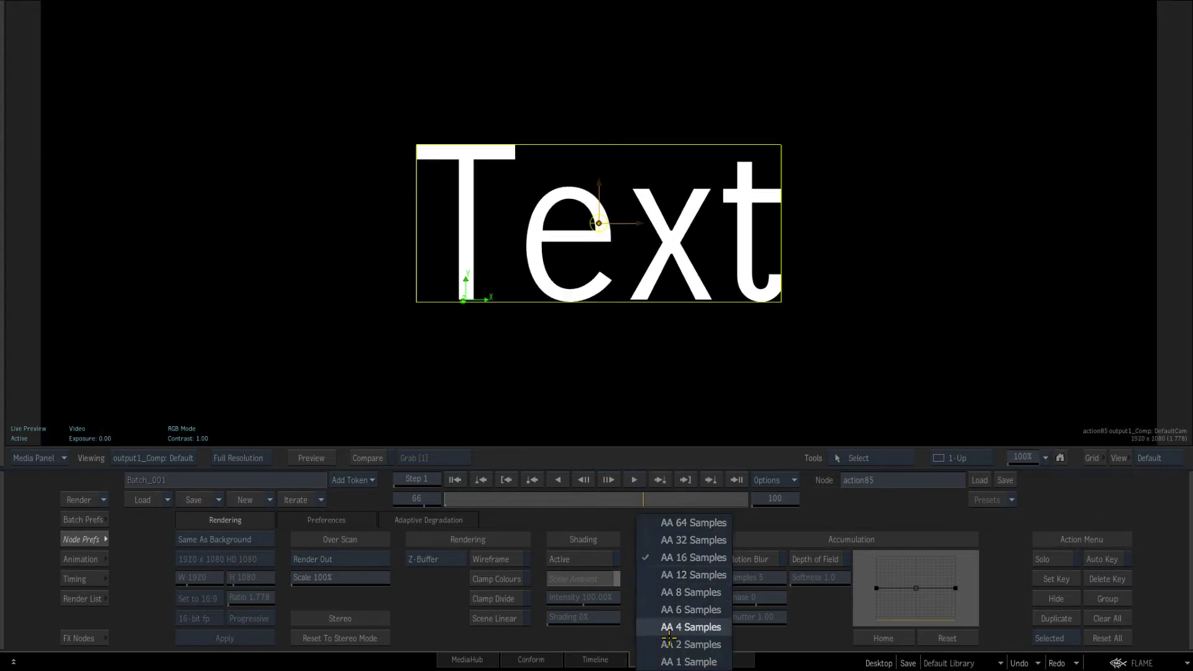
pyautogui.click(663, 653)
pyautogui.click(659, 578)
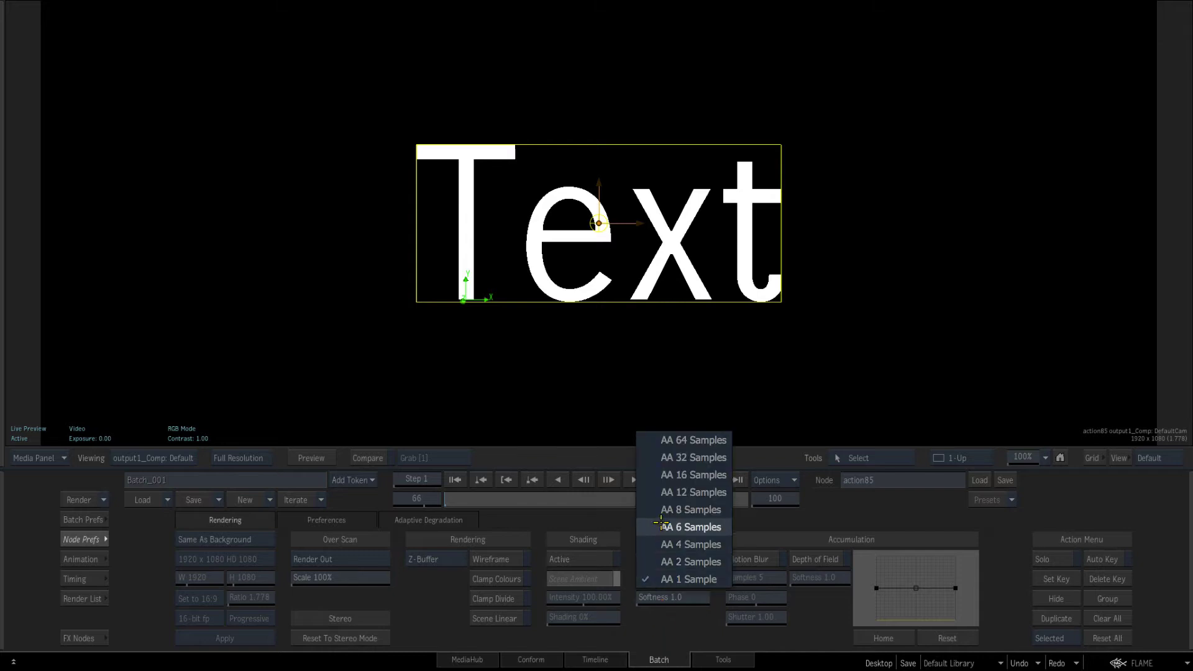
pyautogui.click(671, 478)
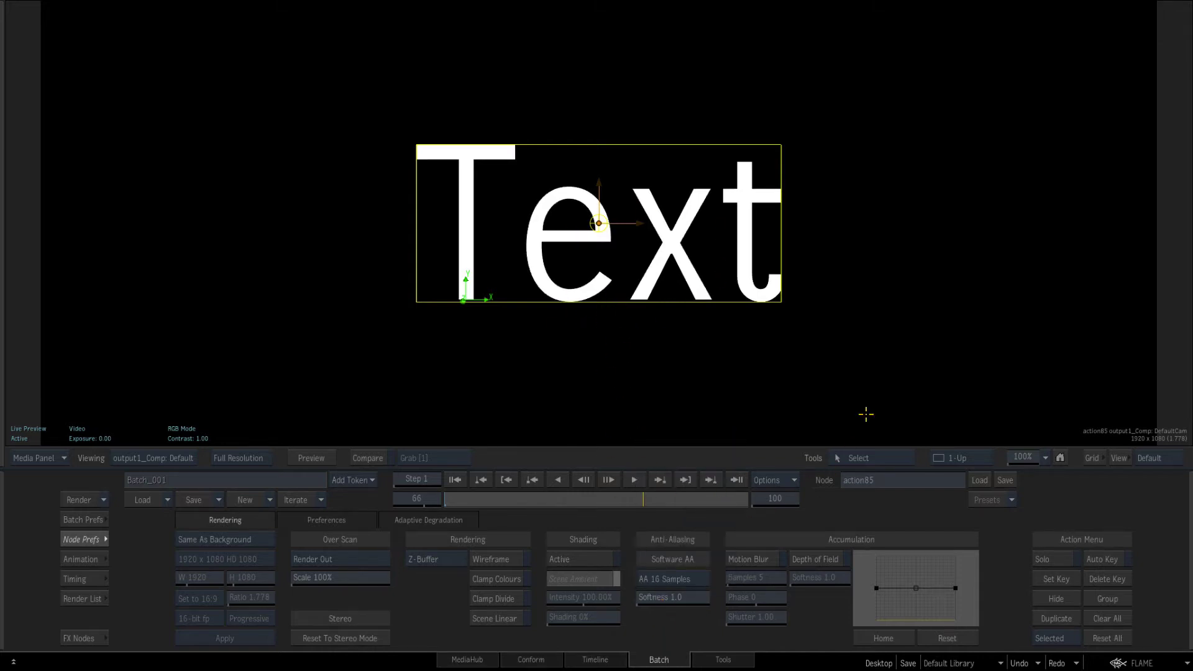
pyautogui.click(650, 581)
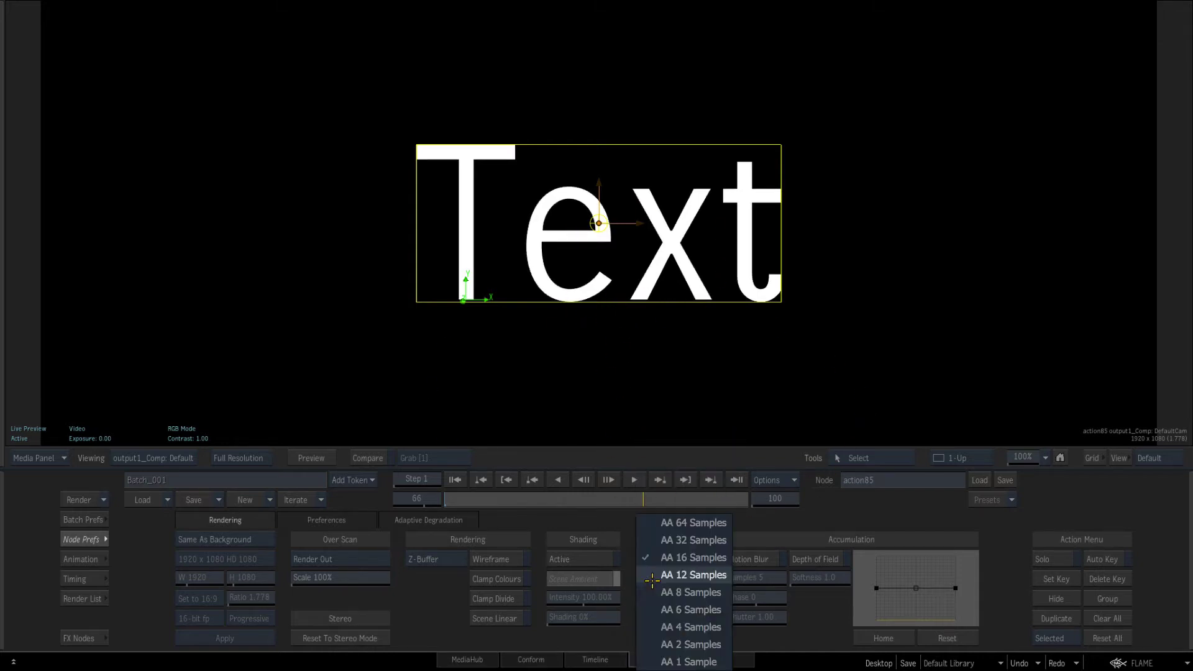
pyautogui.click(653, 657)
pyautogui.click(81, 538)
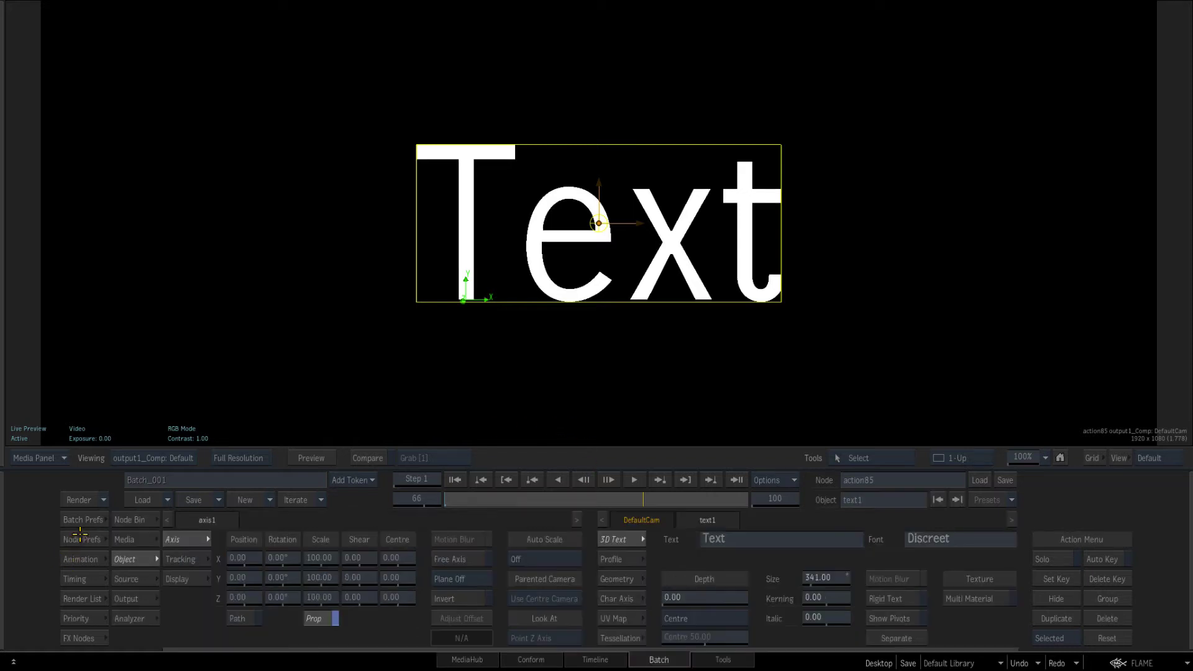
# - Set the hardware anti-aliasing in the batch rendering preferences to 8x HWAA
pyautogui.click(83, 519)
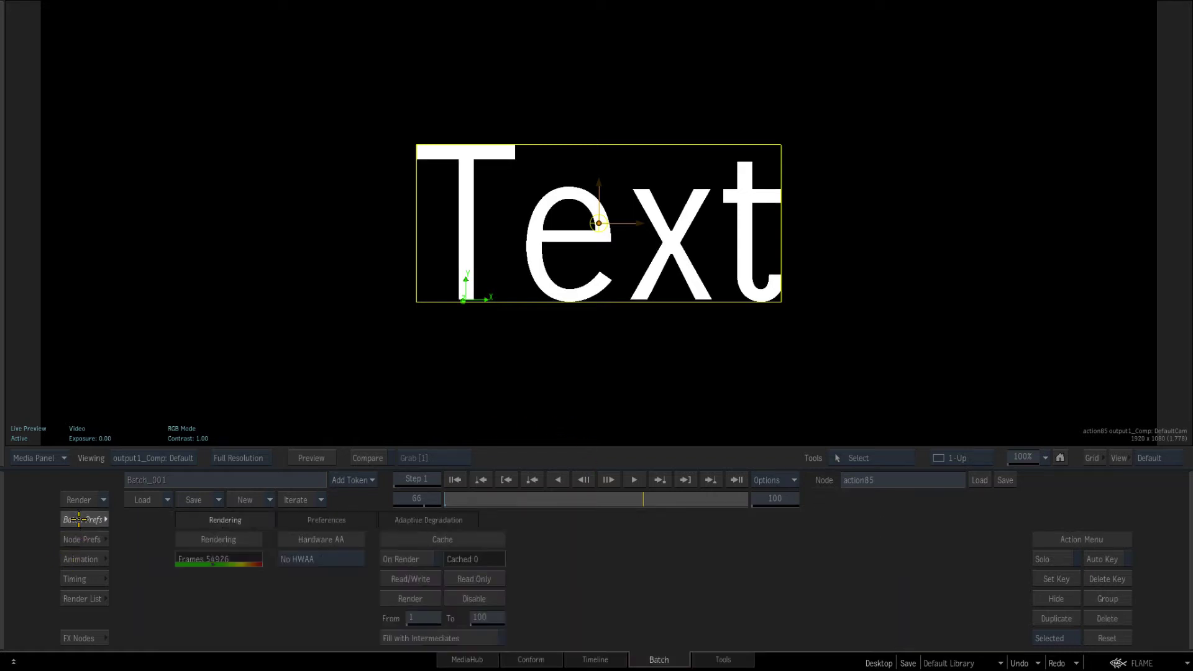
pyautogui.click(321, 557)
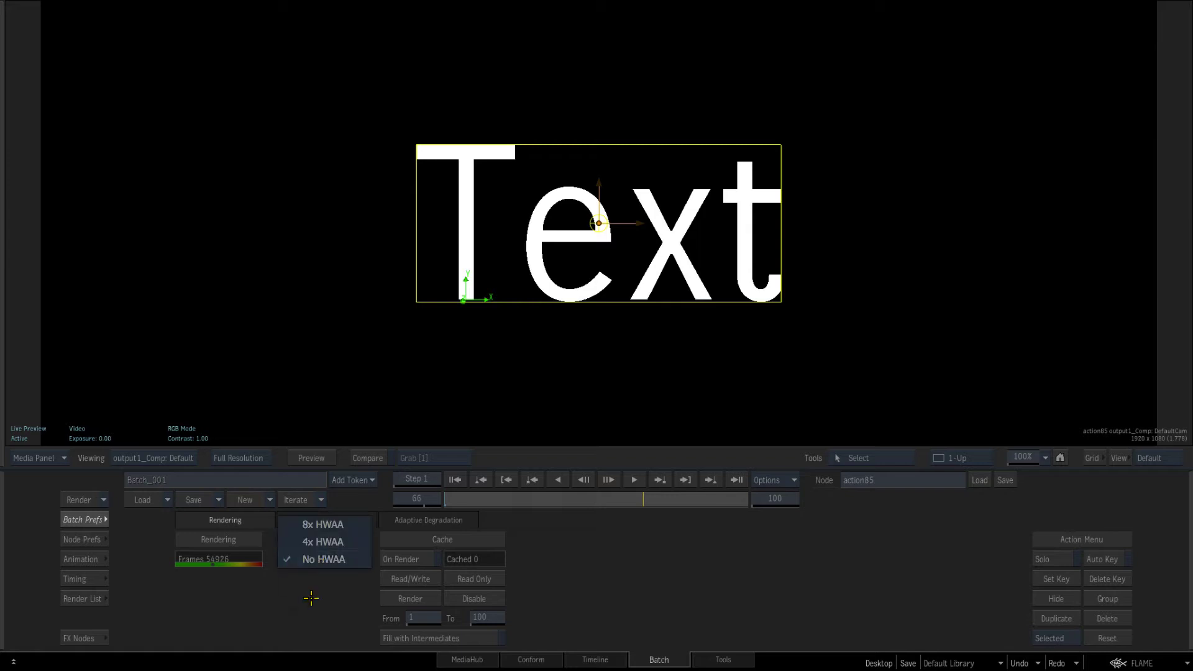
pyautogui.click(305, 526)
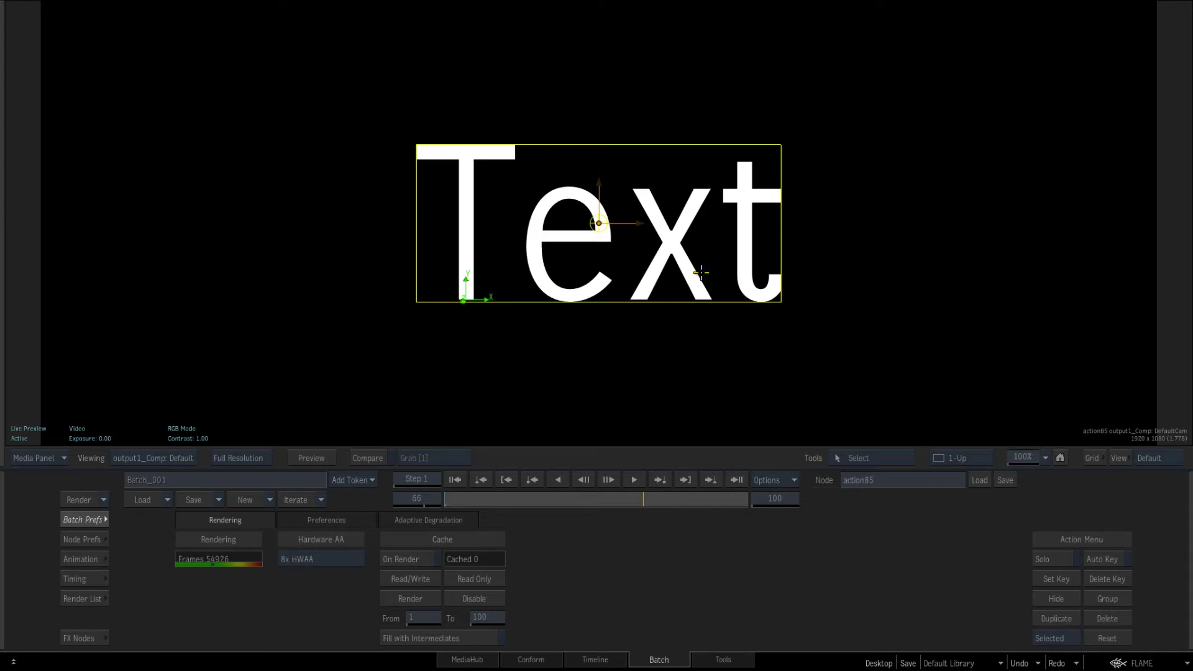
# - Switch the batch hardware anti-aliasing repeatedly between No HWAA and 8x HWAA to compare the text edges, finishing on No HWAA
pyautogui.click(299, 567)
pyautogui.click(300, 590)
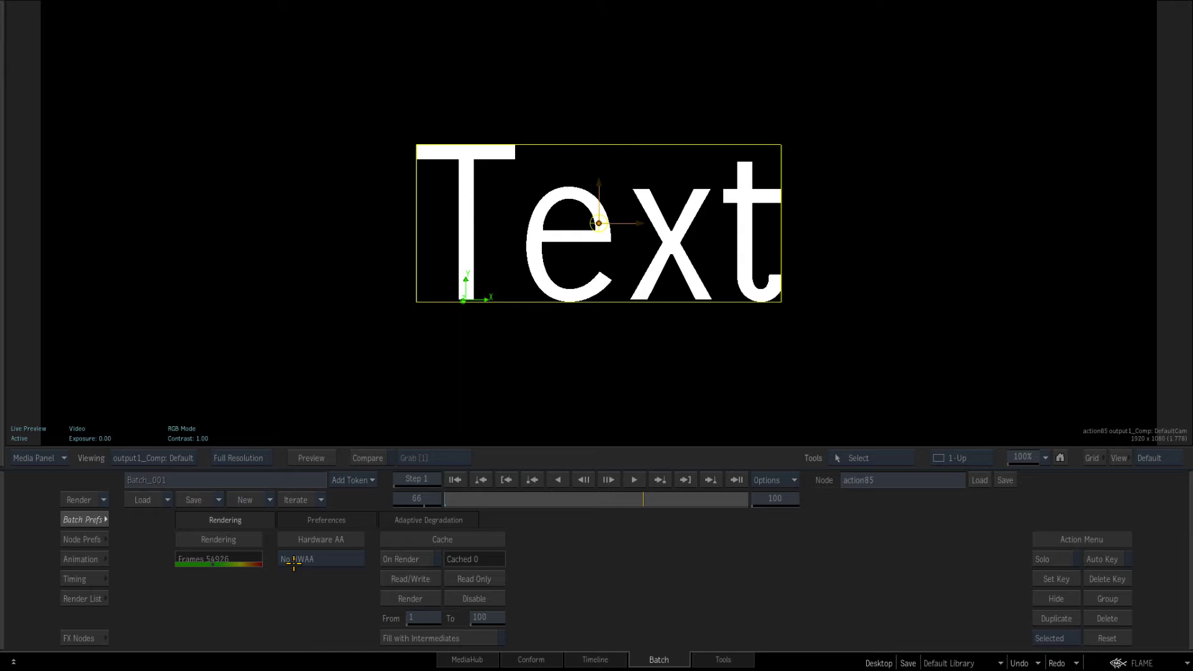
pyautogui.click(297, 561)
pyautogui.click(290, 525)
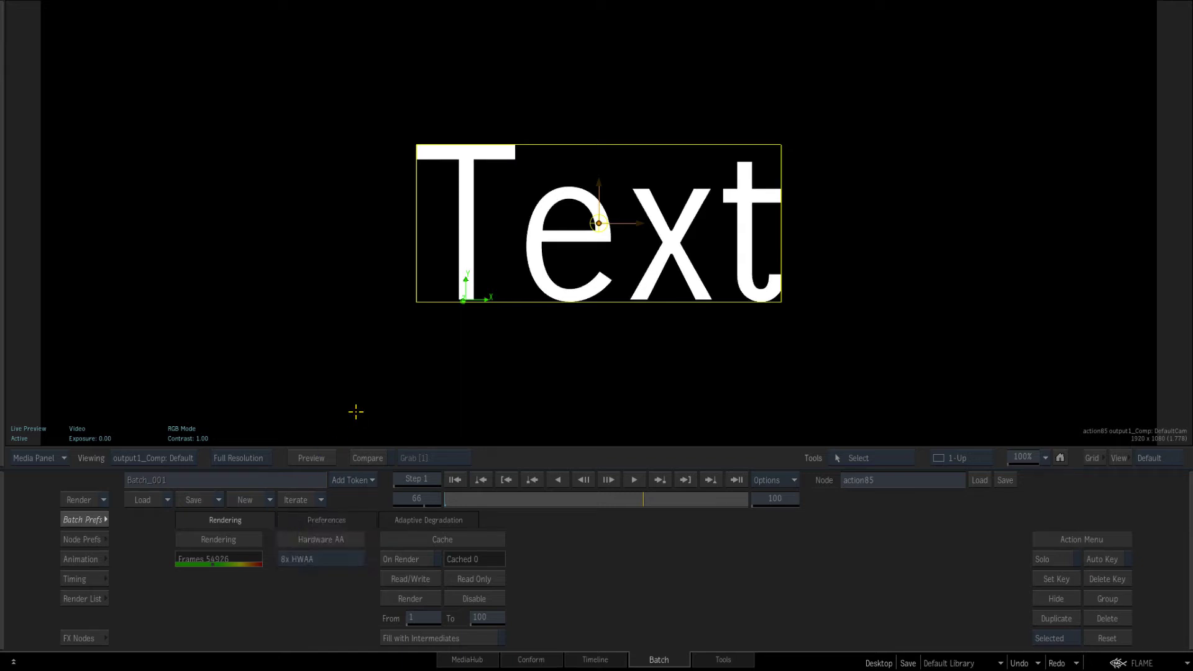
pyautogui.click(313, 555)
pyautogui.click(311, 596)
pyautogui.click(304, 559)
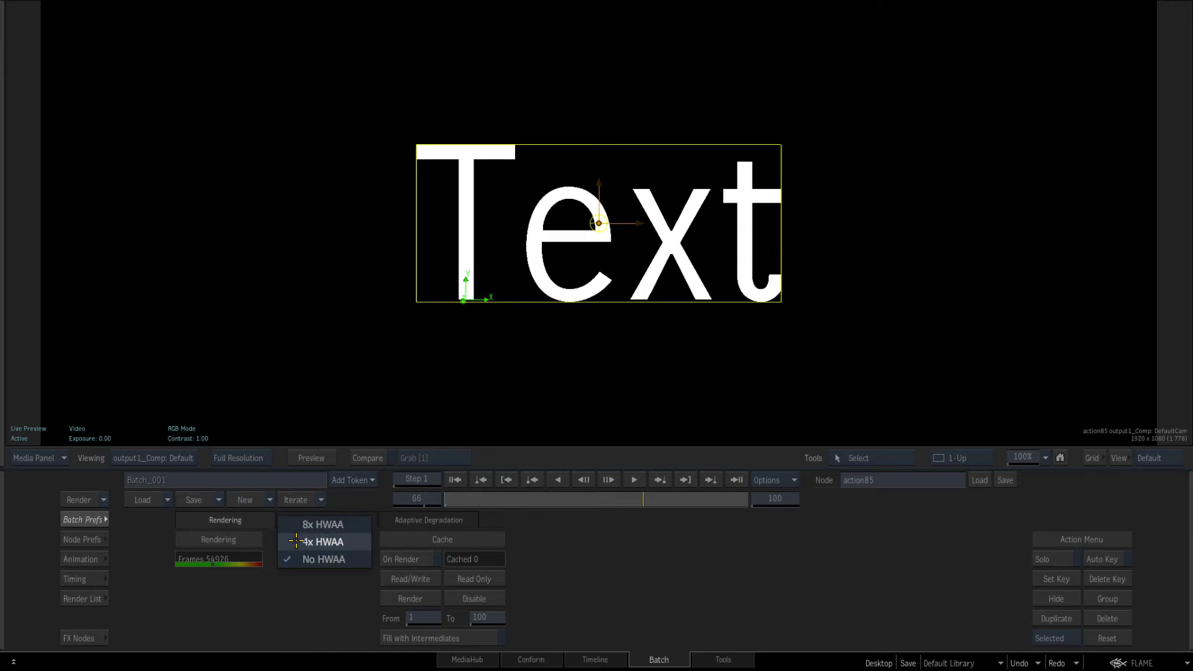
pyautogui.click(299, 528)
pyautogui.click(306, 559)
pyautogui.click(311, 593)
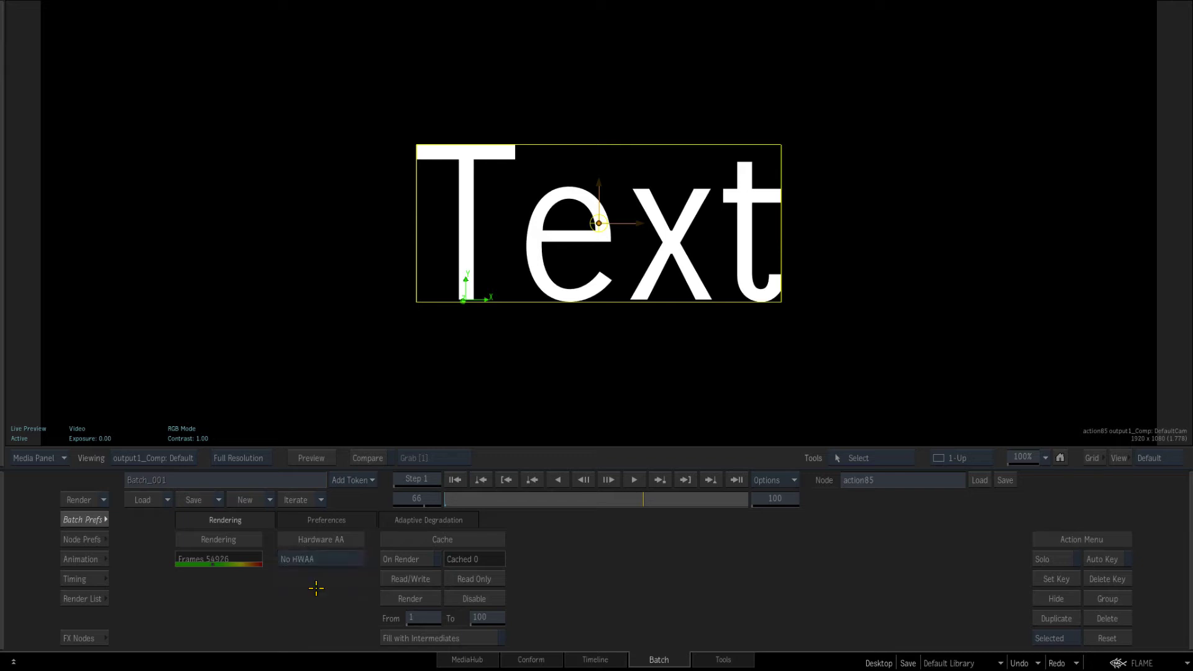
pyautogui.click(288, 557)
pyautogui.click(289, 525)
pyautogui.click(296, 560)
pyautogui.click(304, 597)
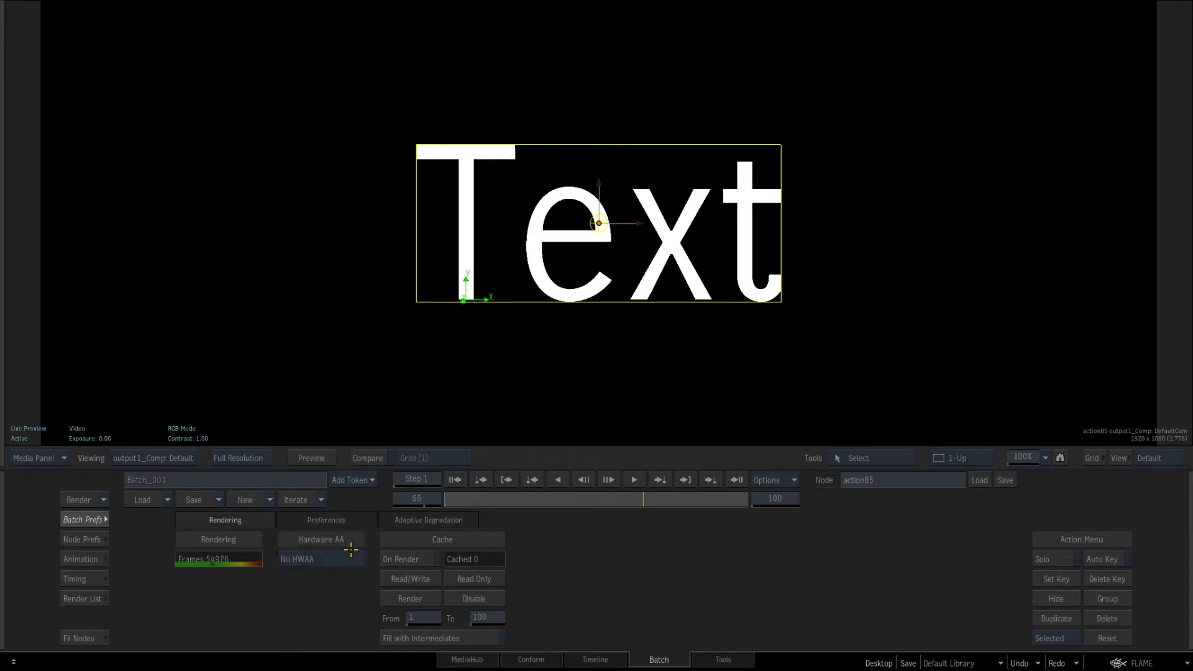
# - Move the Ls_FXAA node closer to the Action node in the batch schematic and open its settings
pyautogui.click(76, 638)
pyautogui.moveTo(652, 317); pyautogui.dragTo(647, 320)
pyautogui.moveTo(613, 236)
pyautogui.mouseDown()
pyautogui.moveTo(609, 256)
pyautogui.moveTo(591, 227)
pyautogui.mouseUp()
pyautogui.doubleClick(580, 235)
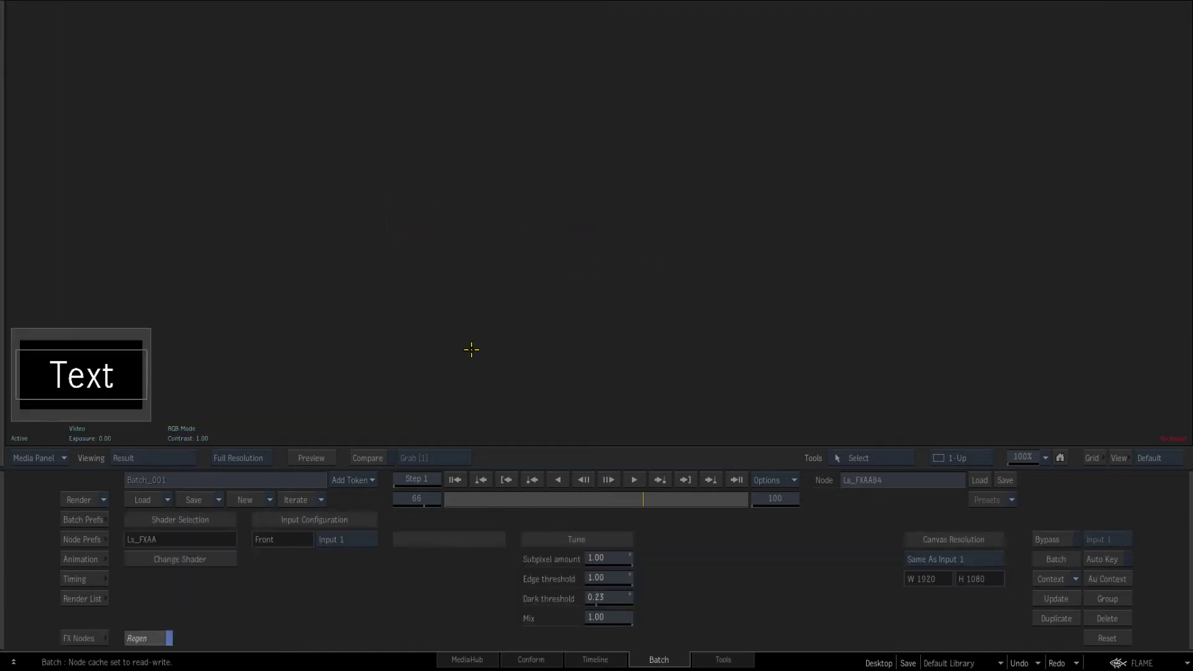
pyautogui.click(79, 638)
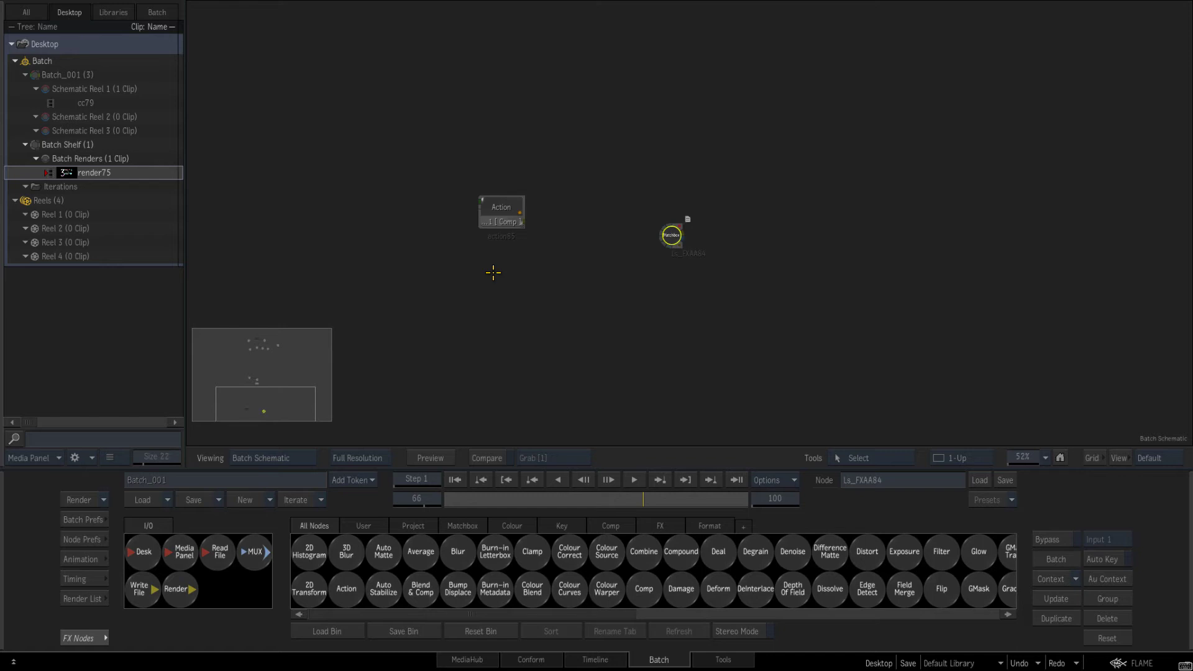
# - Review the Action's node preferences and the batch rendering preferences
pyautogui.doubleClick(410, 211)
pyautogui.click(86, 539)
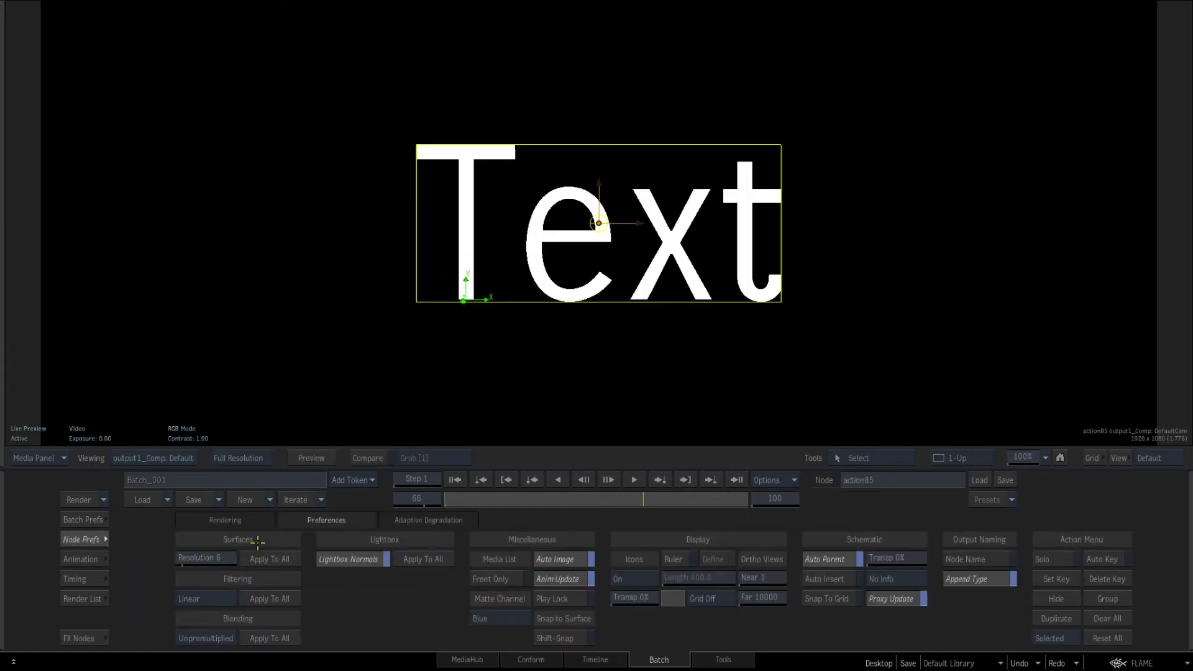
pyautogui.click(84, 520)
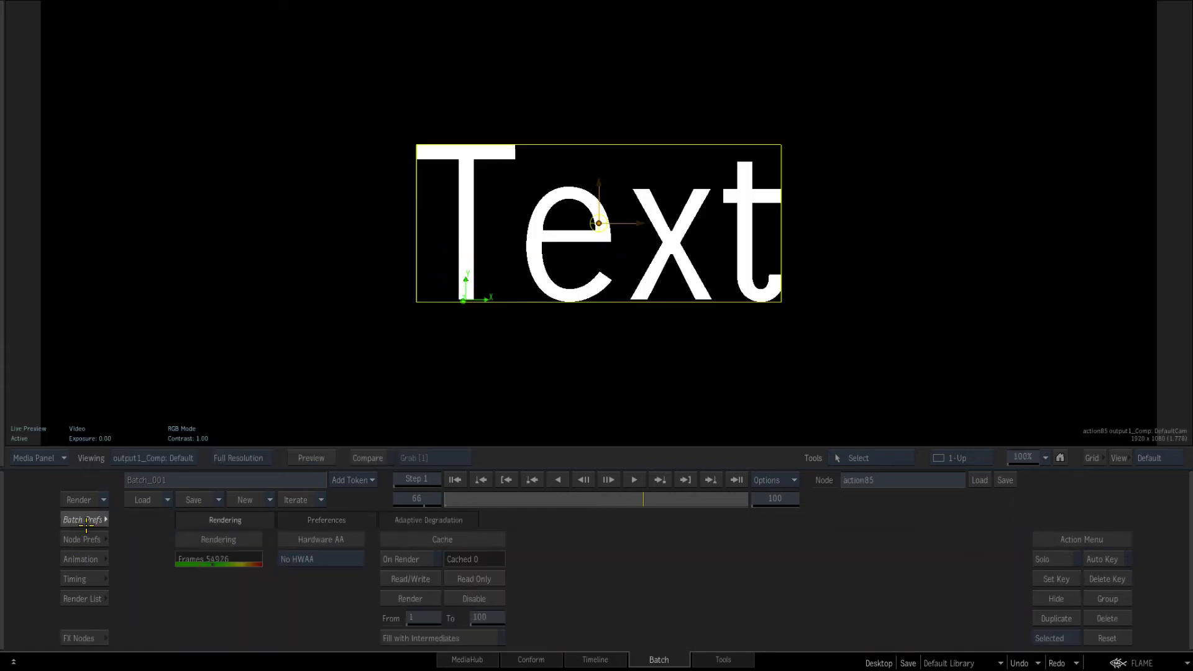
pyautogui.press('Escape')
# - Reset the Ls_FXAA node's parameters to their defaults, connect the Action's output to it and view the result
pyautogui.click(567, 241)
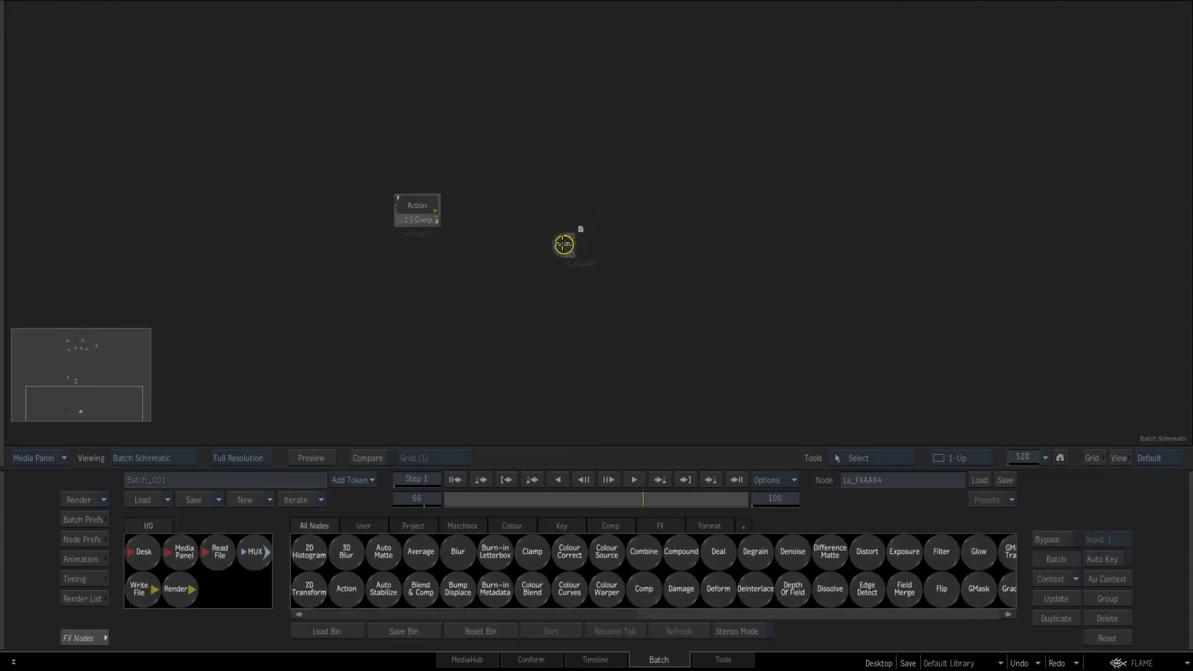
pyautogui.rightClick(560, 241)
pyautogui.click(471, 320)
pyautogui.click(564, 253)
pyautogui.rightClick(565, 247)
pyautogui.press('Escape')
pyautogui.moveTo(562, 245); pyautogui.dragTo(458, 230)
pyautogui.press('F4')
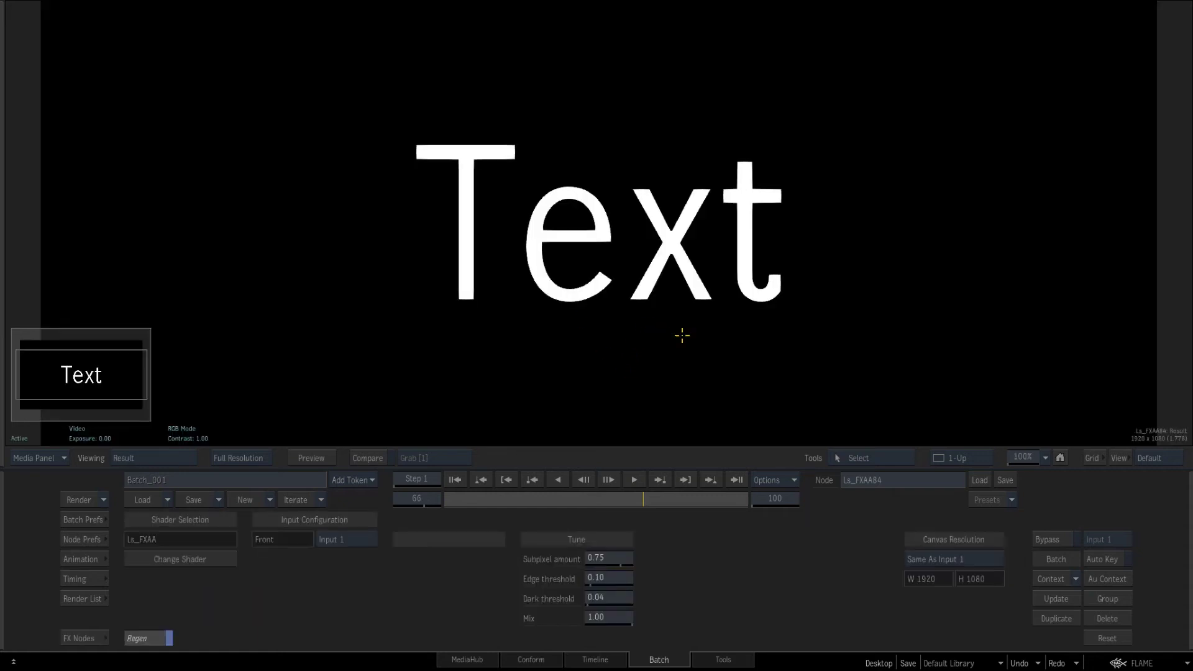
# - Examine the edges of the letters e and x up close in the Ls_FXAA node's unprocessed Input 1
pyautogui.scroll(-2, 994, 438)
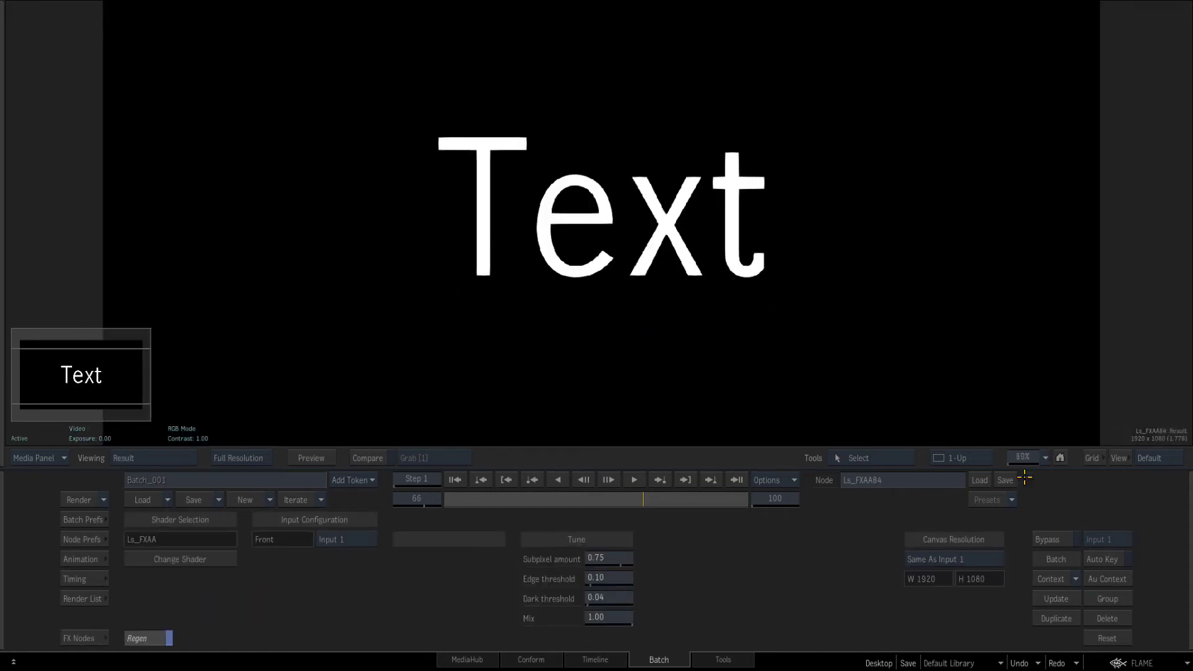
pyautogui.click(1060, 457)
pyautogui.moveTo(492, 310); pyautogui.dragTo(851, 344)
pyautogui.press('F1')
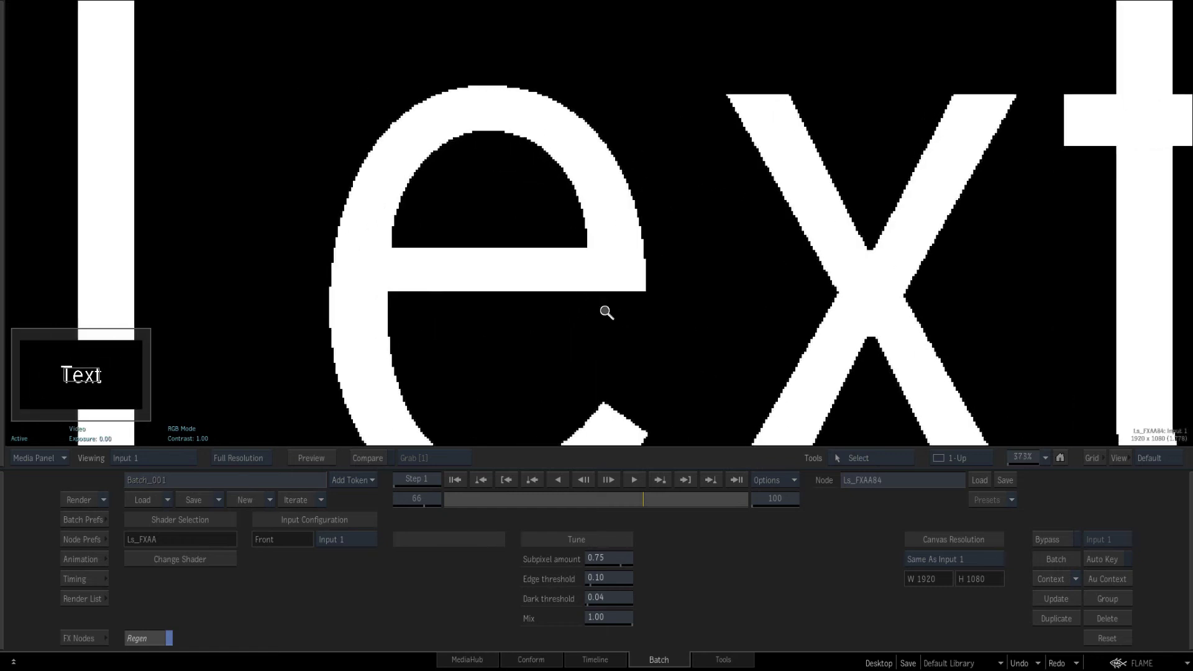
# - Compare the Ls_FXAA result with its unprocessed input, trying a different Subpixel amount and resetting it to the default
pyautogui.press('F4')
pyautogui.moveTo(626, 558)
pyautogui.mouseDown()
pyautogui.moveTo(586, 584)
pyautogui.moveTo(642, 550)
pyautogui.mouseUp()
pyautogui.keyDown('ctrl'); pyautogui.click(607, 559); pyautogui.keyUp('ctrl')
pyautogui.press('F1')
pyautogui.click(1057, 457)
pyautogui.press('F4')
pyautogui.press('Escape')
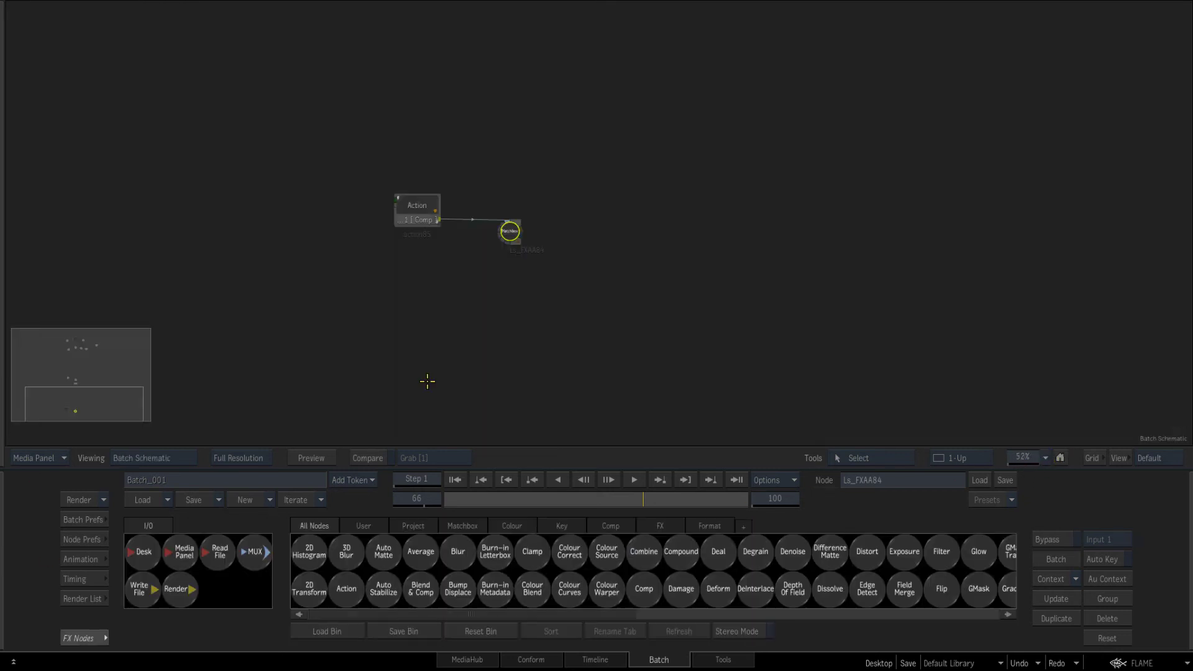
# - Move the Ls_FXAA node farther away from the Action node in the batch schematic
pyautogui.moveTo(584, 289); pyautogui.dragTo(615, 288)
pyautogui.moveTo(502, 233); pyautogui.dragTo(554, 243)
pyautogui.moveTo(445, 315); pyautogui.dragTo(449, 295)
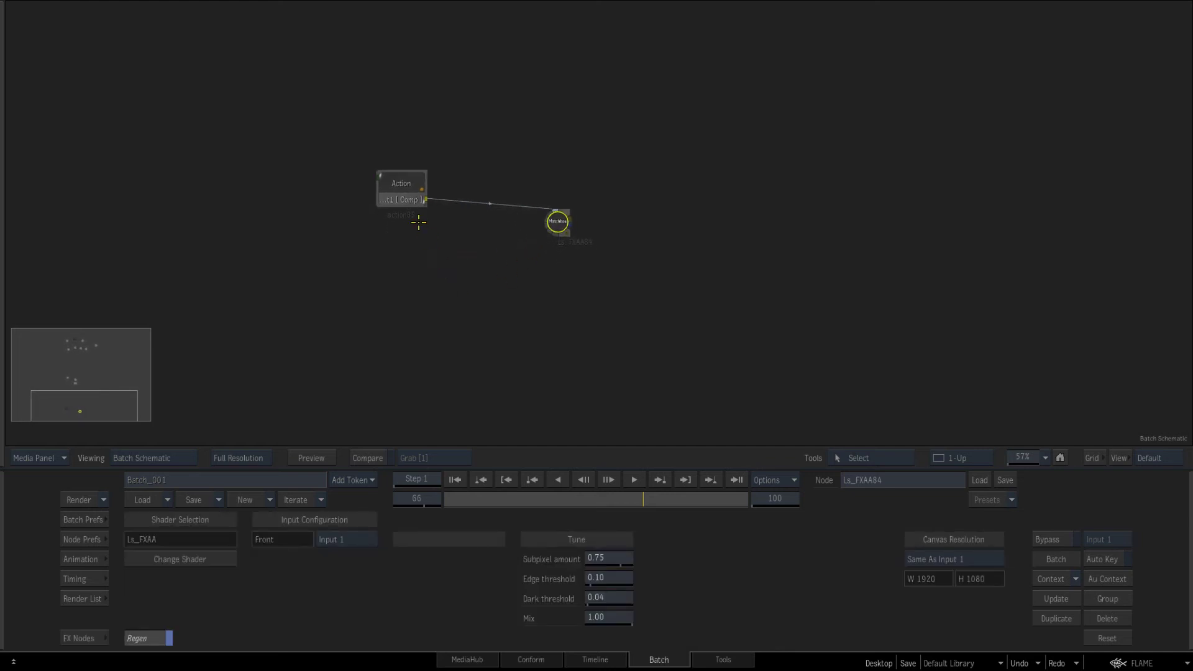
pyautogui.moveTo(402, 187); pyautogui.dragTo(388, 187)
# - Add a 2D Transform node fed by the Action's output, open its settings and view its result
pyautogui.click(84, 638)
pyautogui.moveTo(523, 274); pyautogui.dragTo(510, 273)
pyautogui.moveTo(408, 193)
pyautogui.mouseDown()
pyautogui.moveTo(406, 203)
pyautogui.moveTo(396, 194)
pyautogui.mouseUp()
pyautogui.moveTo(304, 592); pyautogui.dragTo(523, 285)
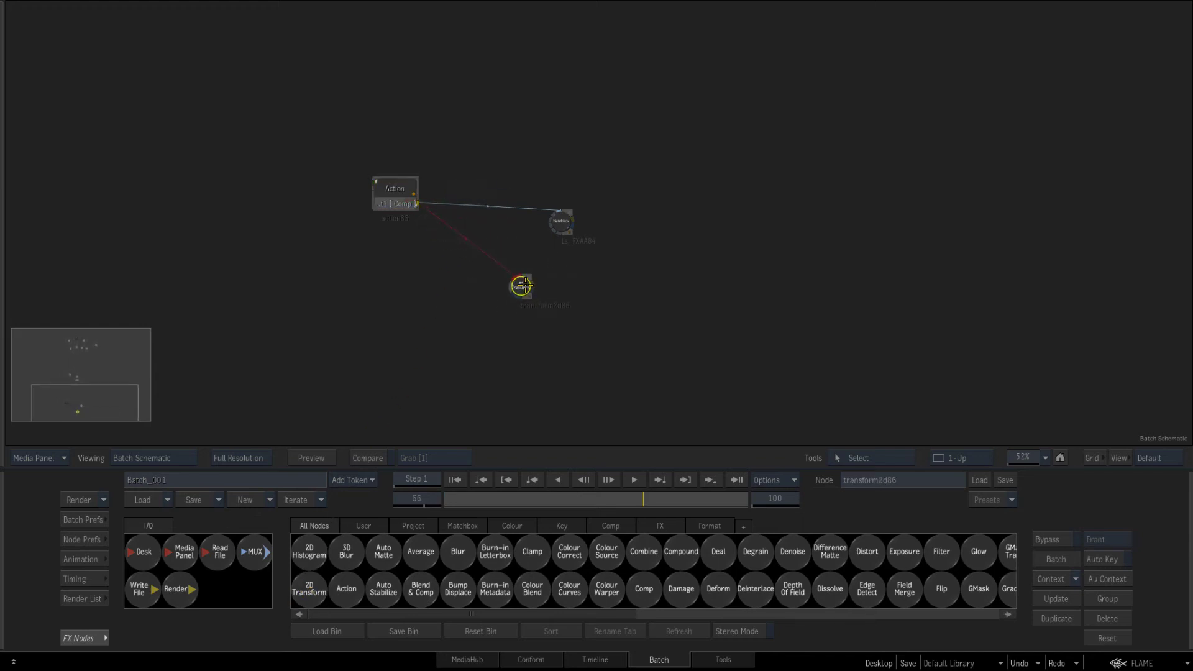
pyautogui.doubleClick(523, 285)
pyautogui.moveTo(1028, 457); pyautogui.dragTo(1007, 451)
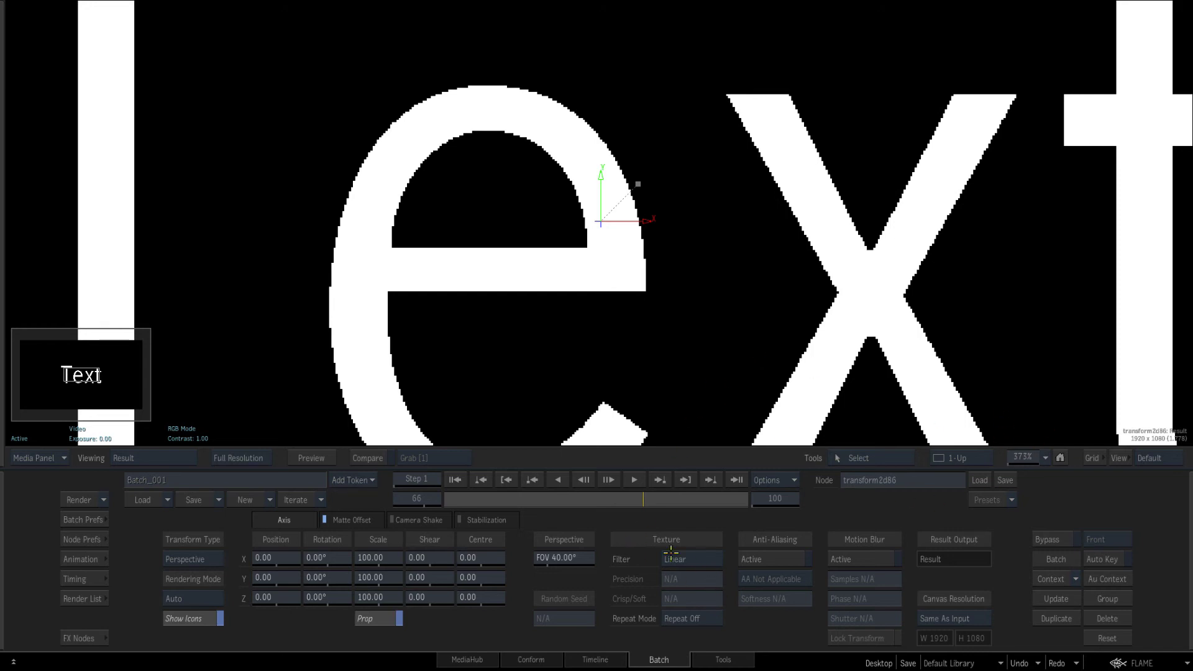
# - Activate anti-aliasing on the 2D Transform node with AA 64 Samples and compare the result with the Front input
pyautogui.click(774, 558)
pyautogui.click(774, 579)
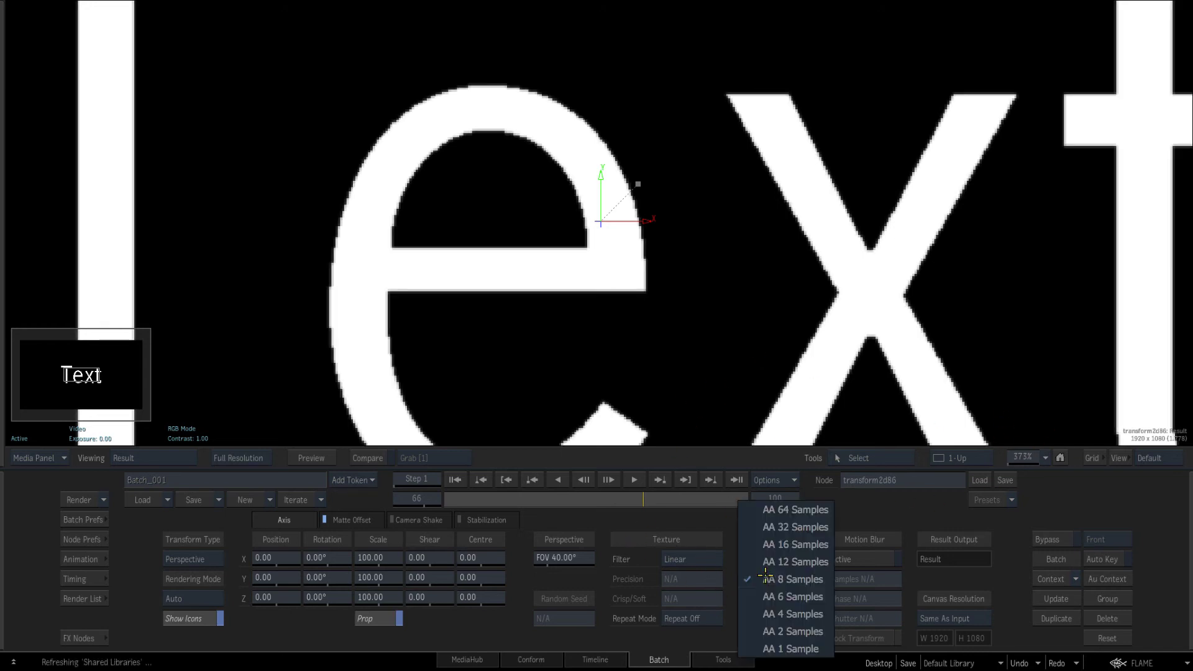
pyautogui.click(782, 501)
pyautogui.press('F1')
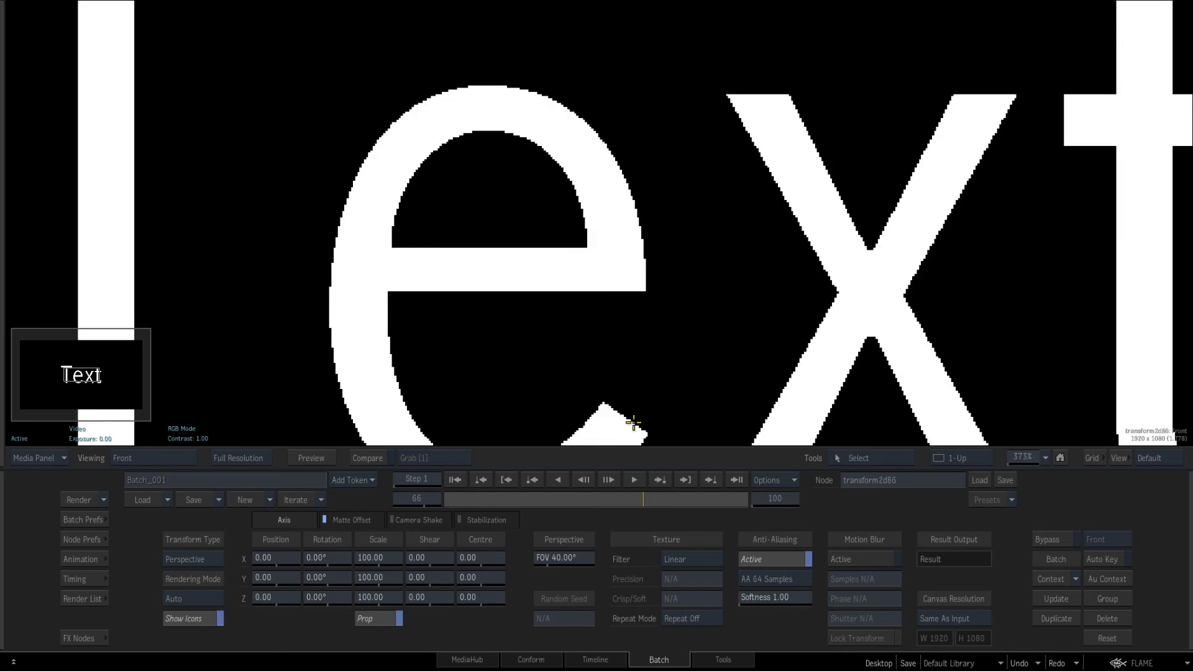
pyautogui.press('F4')
# - Try the EWA and EWA + Linear texture filters on the 2D Transform node, and return the filter to Linear
pyautogui.click(684, 559)
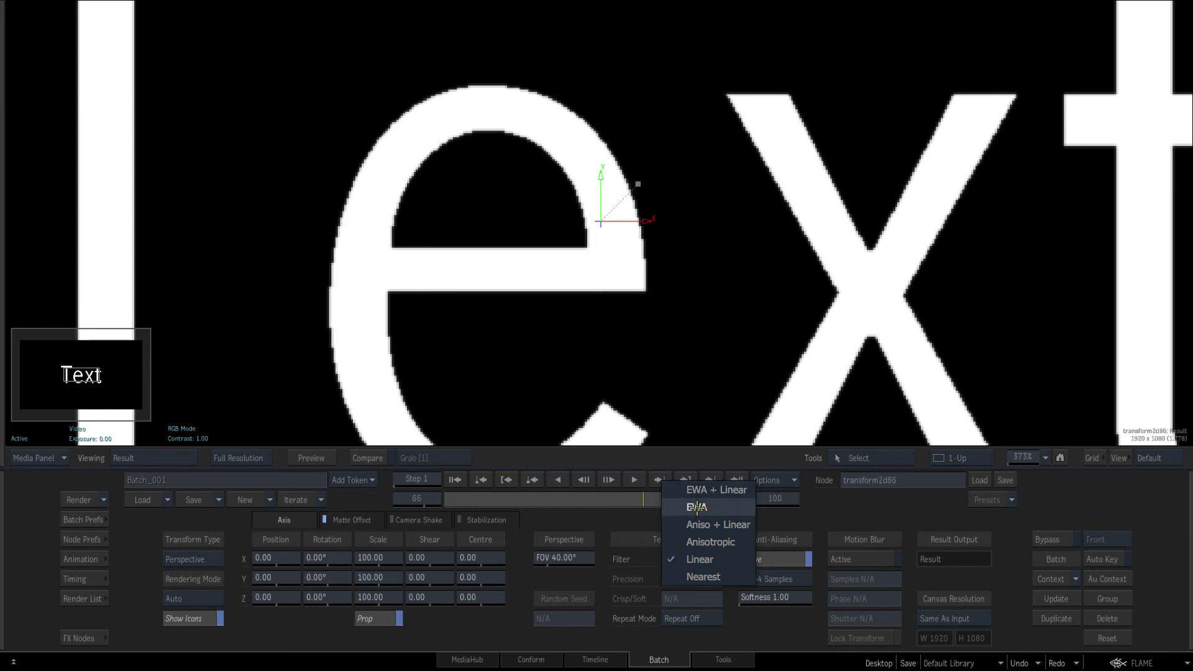
pyautogui.click(717, 507)
pyautogui.click(692, 558)
pyautogui.click(708, 542)
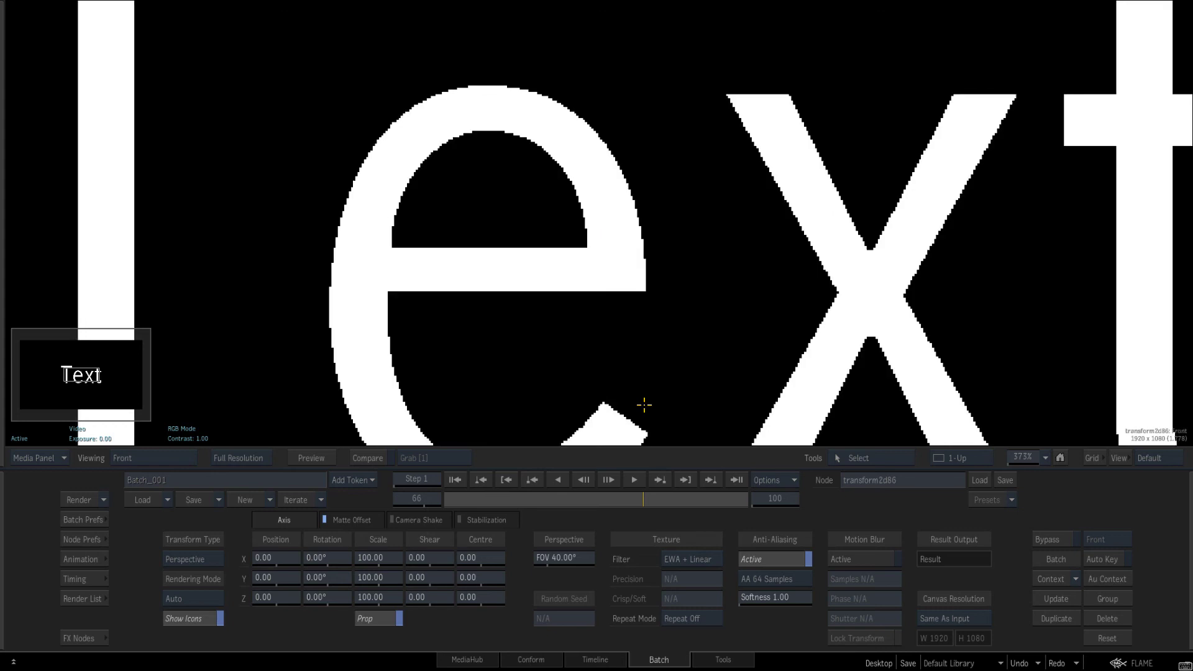
pyautogui.click(668, 565)
pyautogui.click(699, 628)
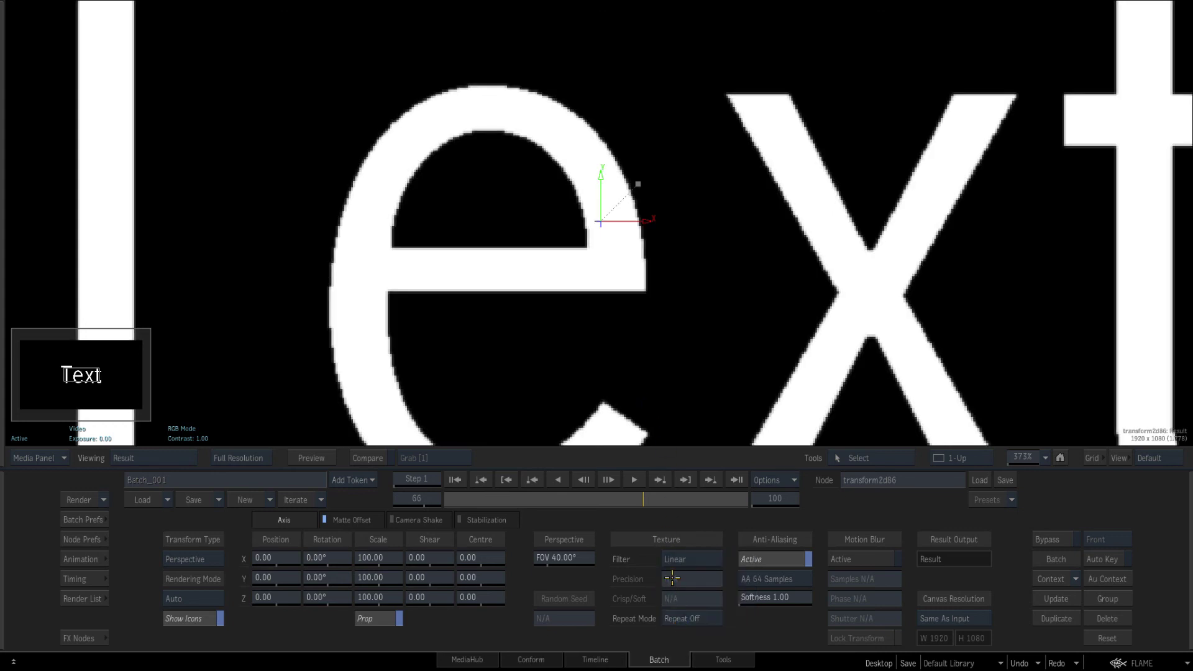
# - Try the Nearest texture filter, check the whole text at full view, and switch the filter to EWA
pyautogui.click(692, 560)
pyautogui.click(692, 576)
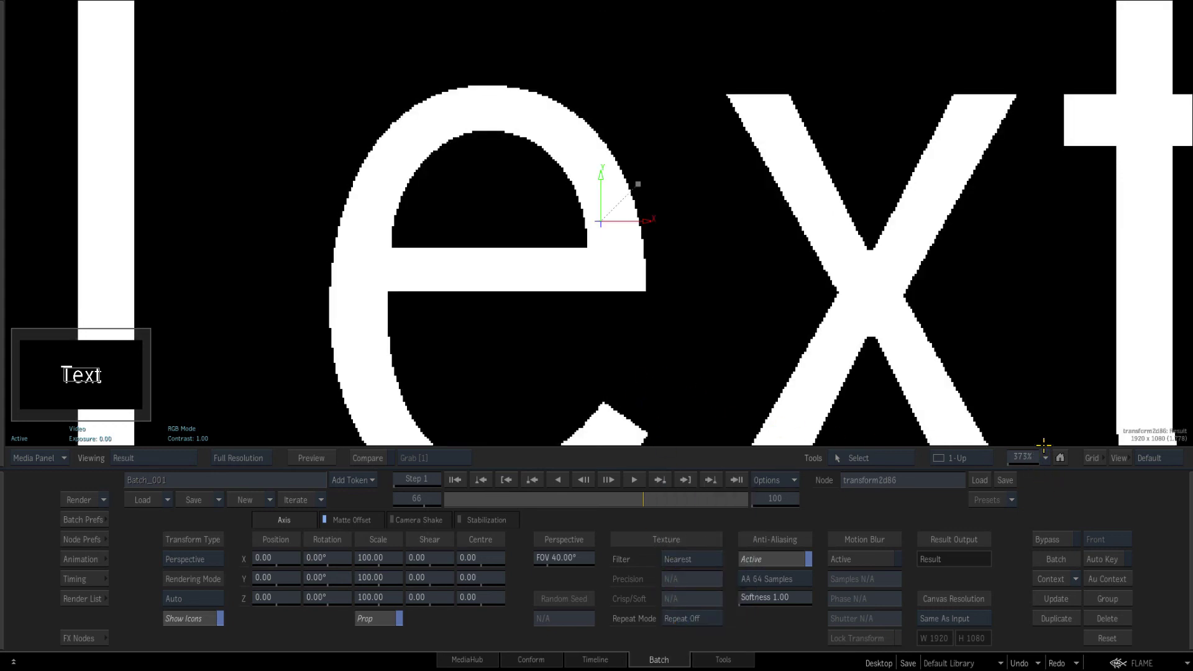
pyautogui.click(1059, 457)
pyautogui.press('F1')
pyautogui.click(699, 570)
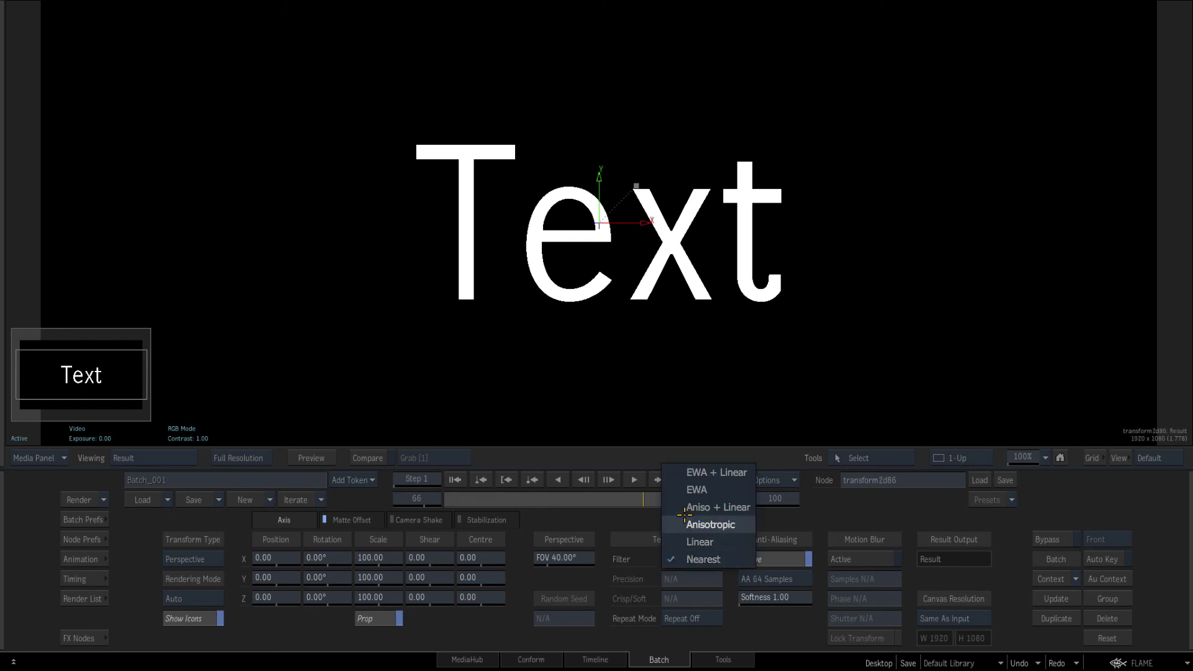
pyautogui.click(683, 492)
# - Add a Text node to the batch schematic, open its editor and enter the text "wewewe"
pyautogui.press('F4')
pyautogui.click(84, 638)
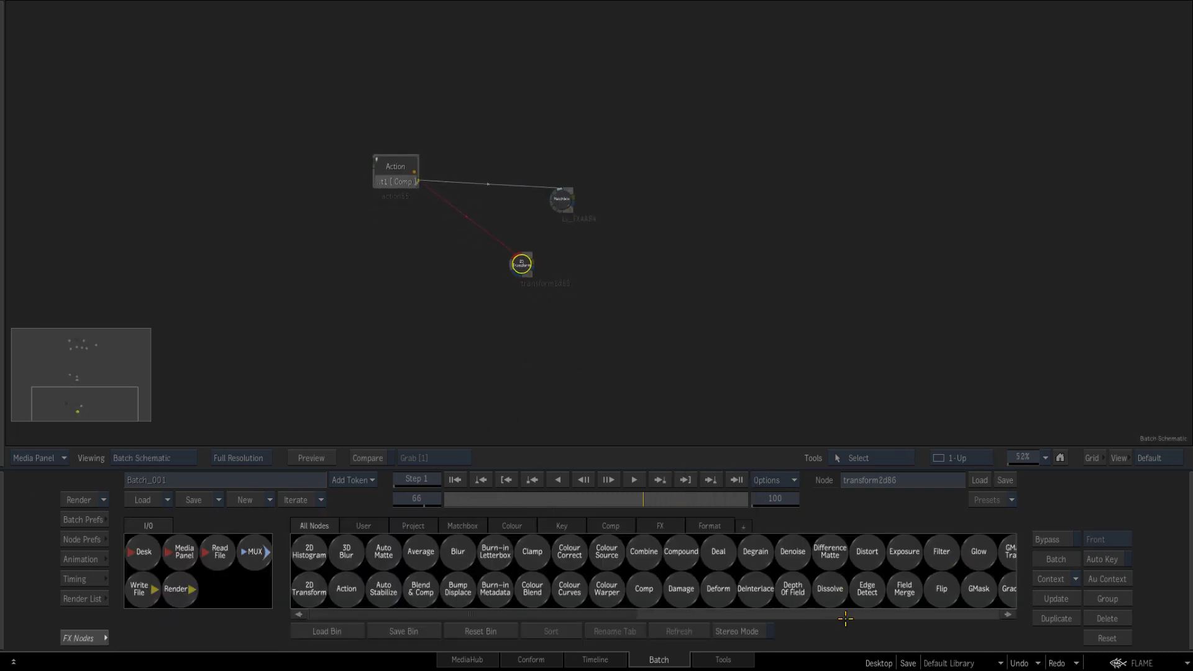
pyautogui.press('t')
pyautogui.moveTo(964, 595); pyautogui.dragTo(467, 328)
pyautogui.click(409, 552)
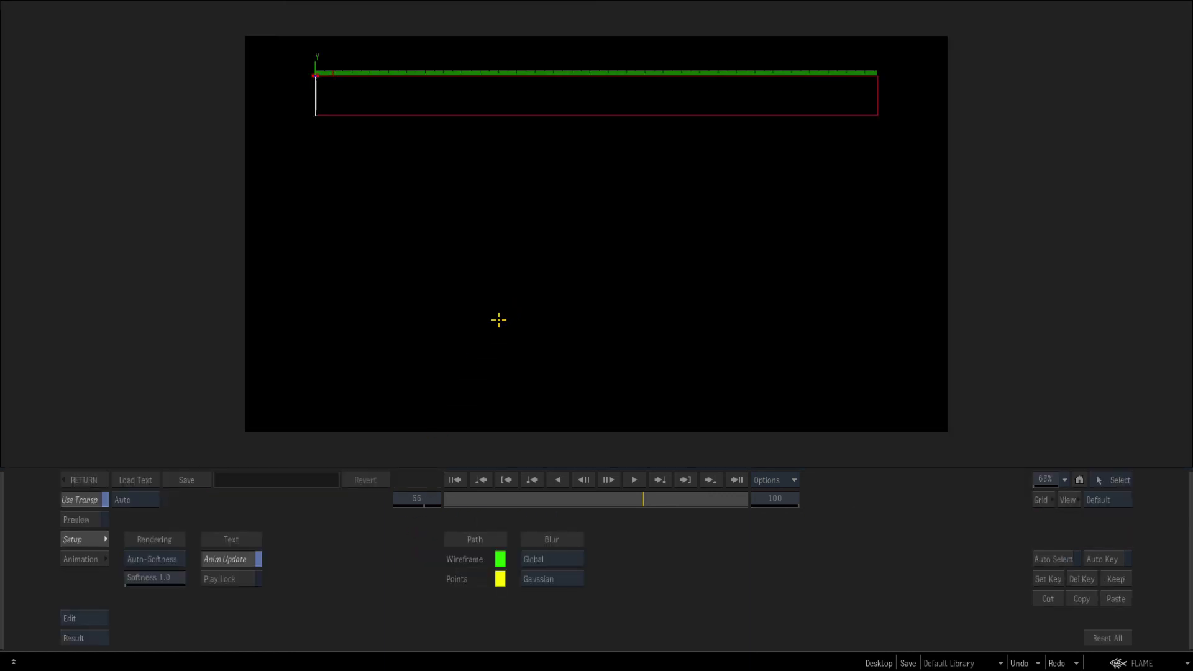
pyautogui.write('wewewe')
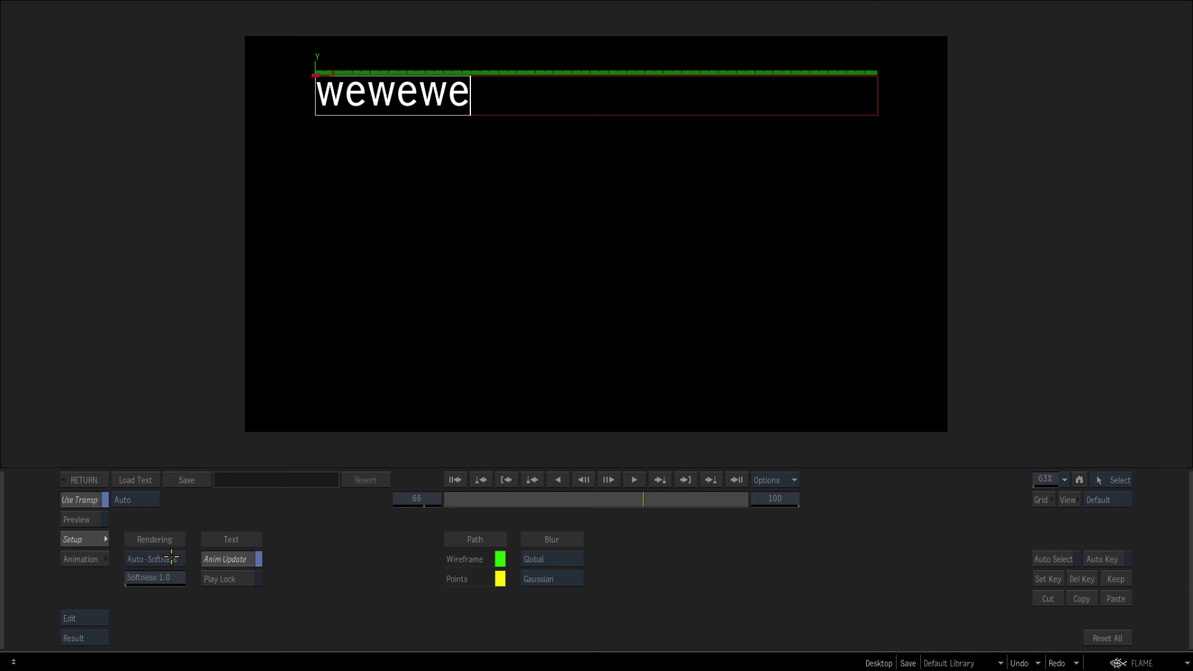
# - Set the text rendering to AA 36 Samples and look at the text enlarged
pyautogui.click(168, 559)
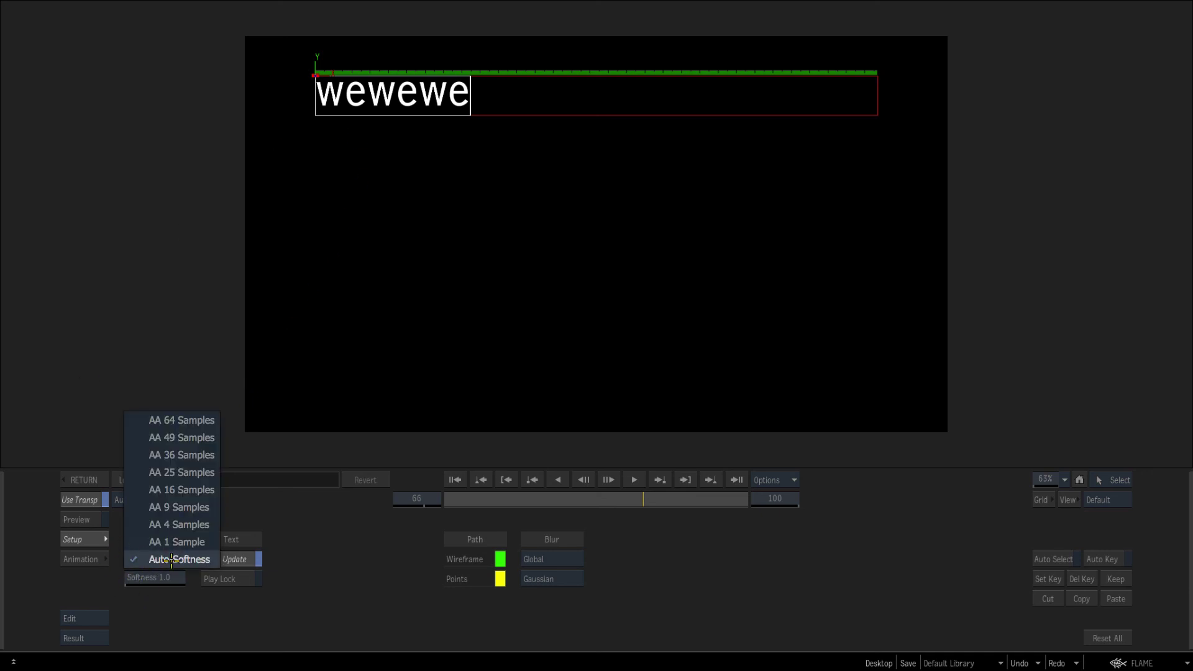
pyautogui.click(181, 455)
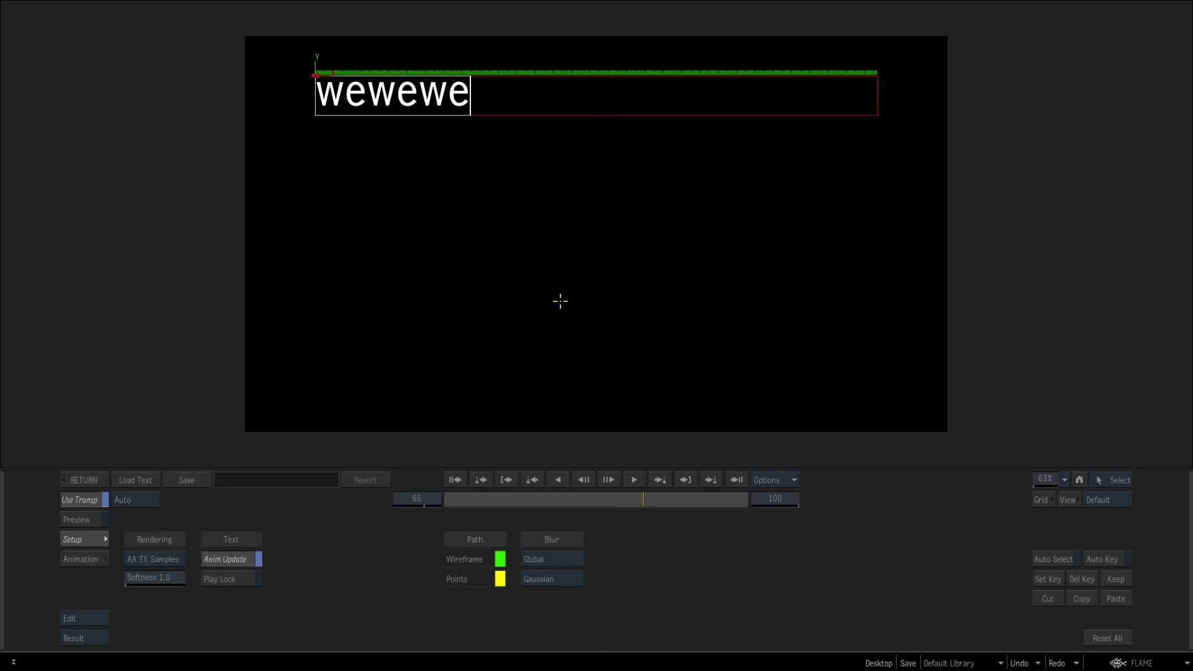
pyautogui.moveTo(1034, 478); pyautogui.dragTo(1050, 456)
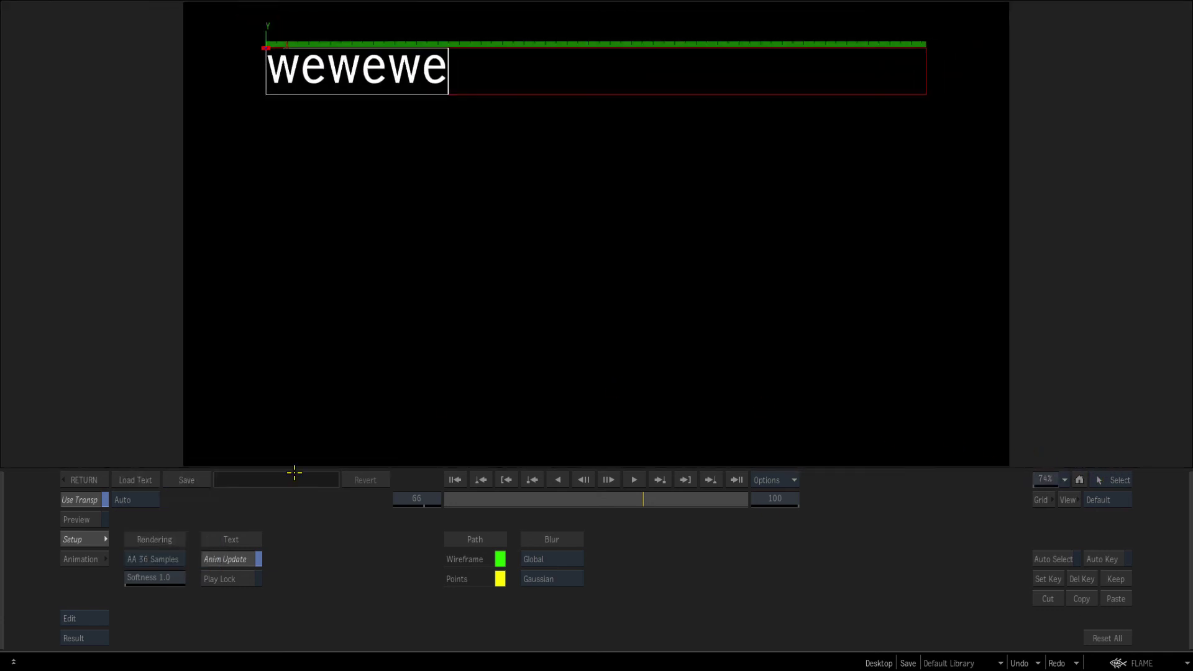
pyautogui.click(148, 558)
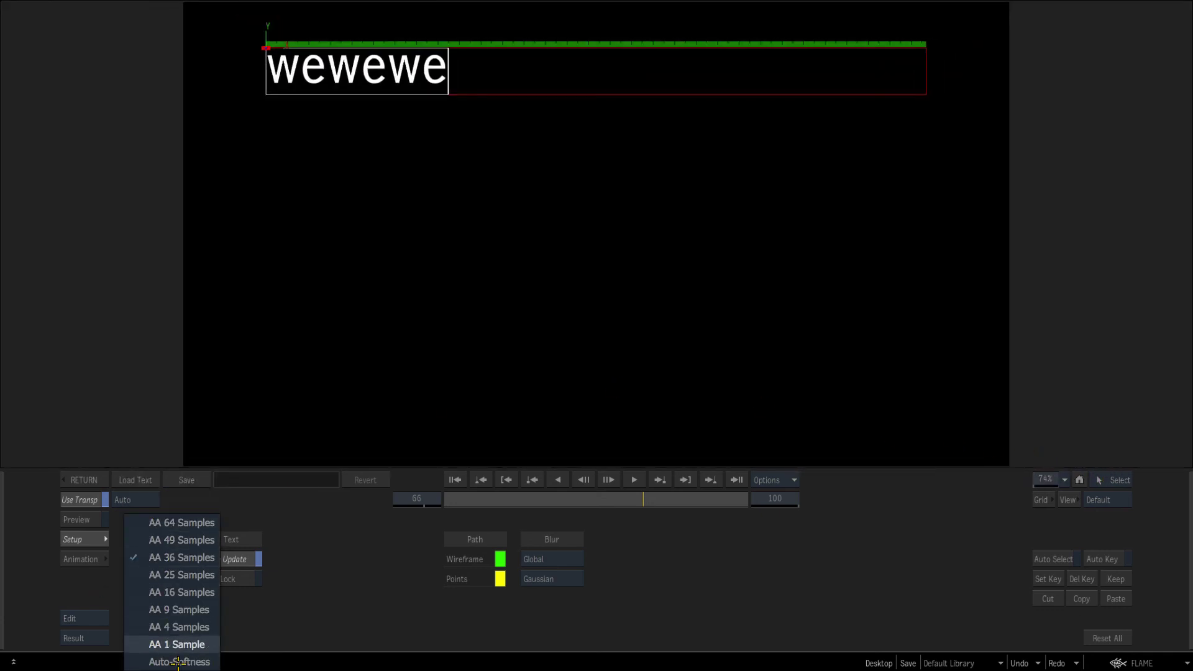
pyautogui.click(1137, 663)
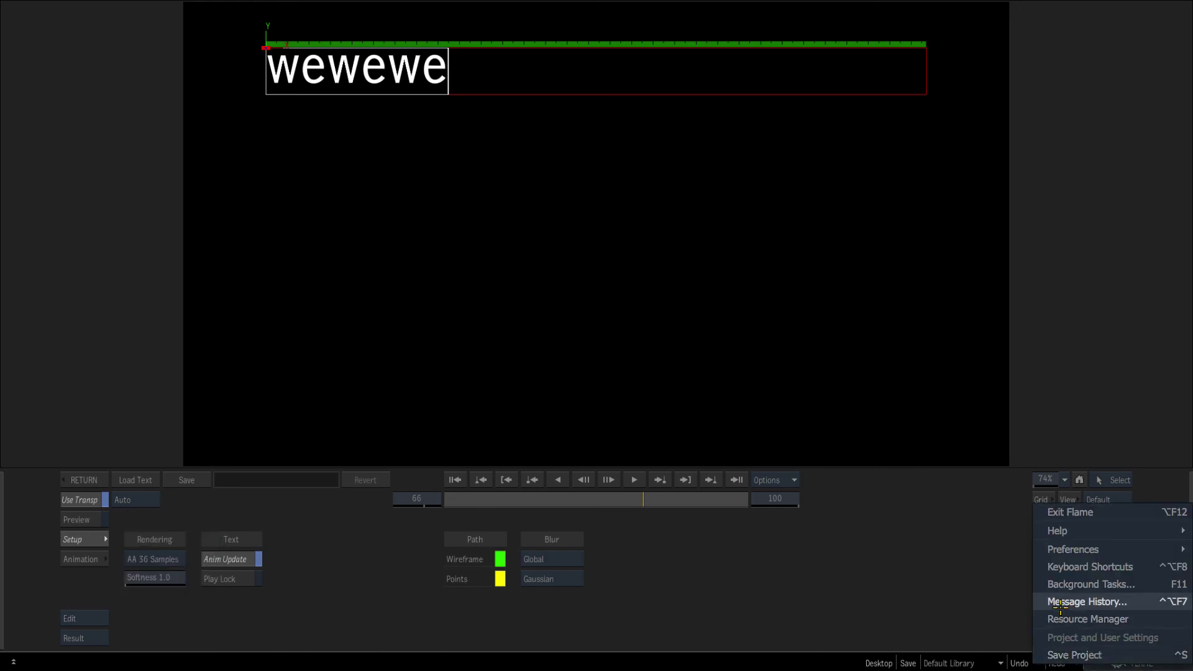
pyautogui.click(664, 586)
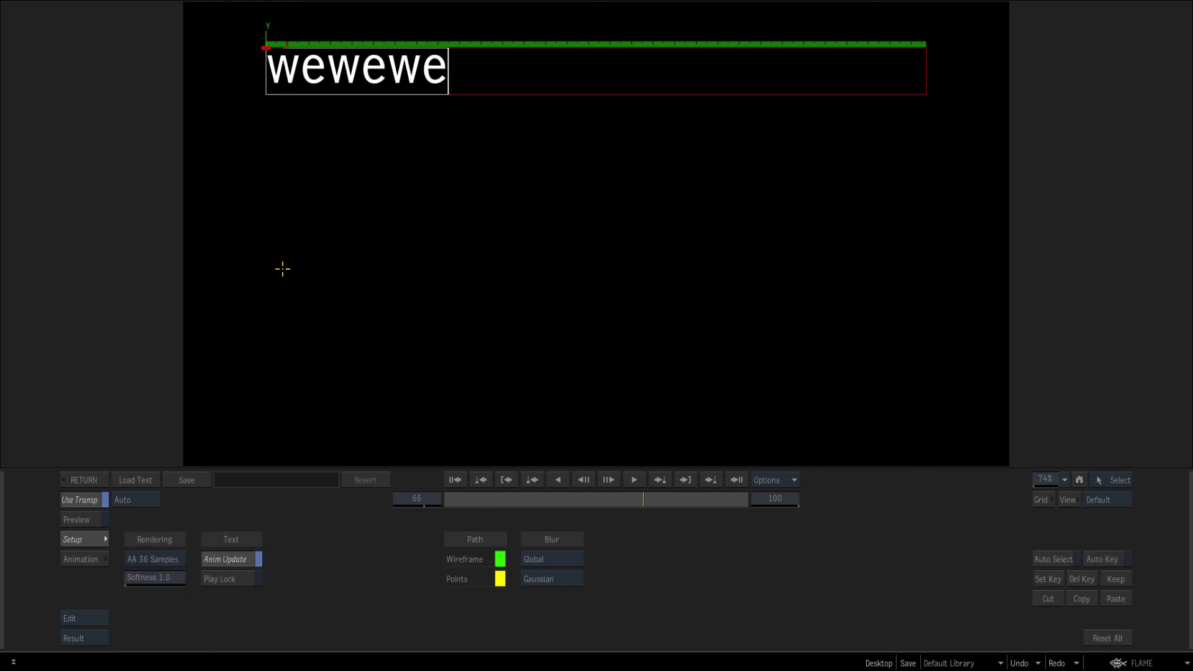